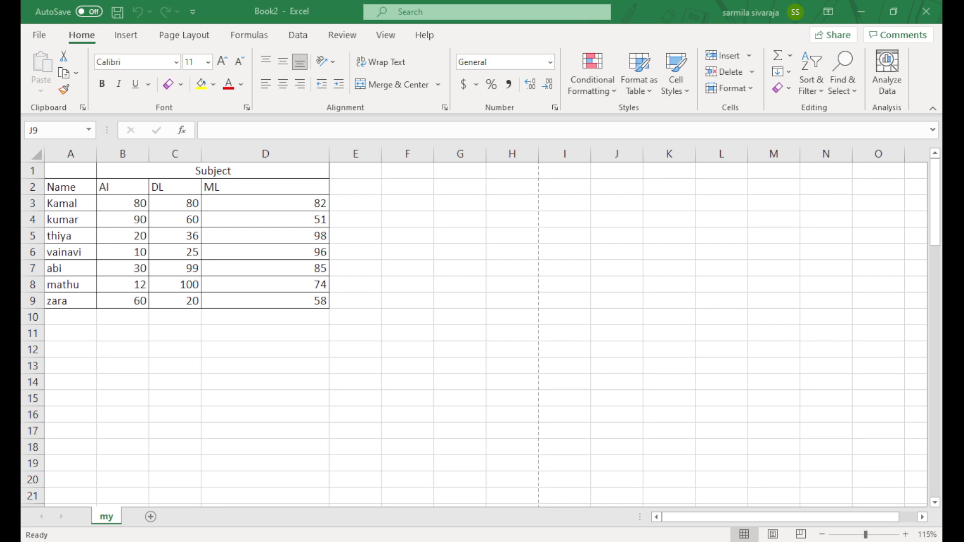
Step: Select the AI marks in B3:B9, then zoom the sheet from 115% to 175%
{"action": "left_click", "coordinate": [591, 97]}
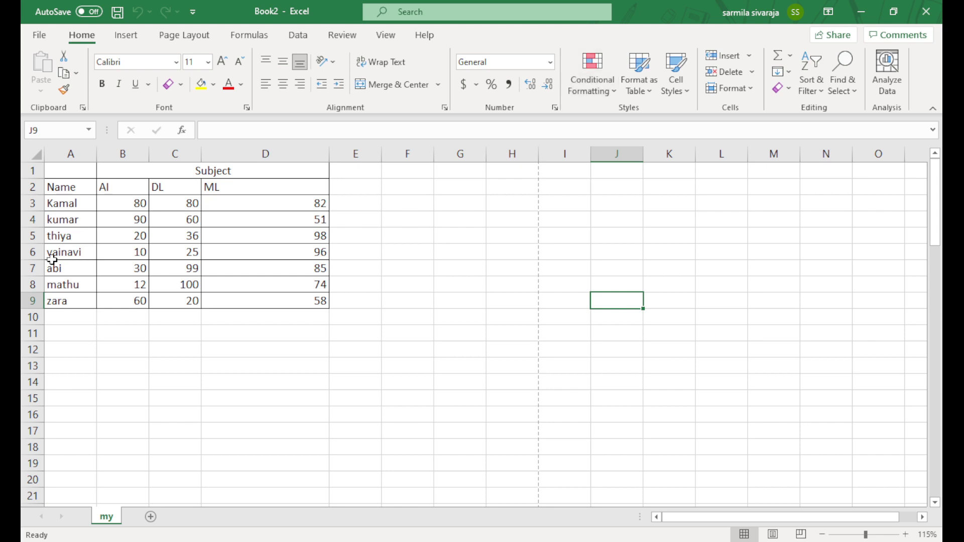
{"action": "left_click_drag", "start_coordinate": [125, 203], "coordinate": [130, 300]}
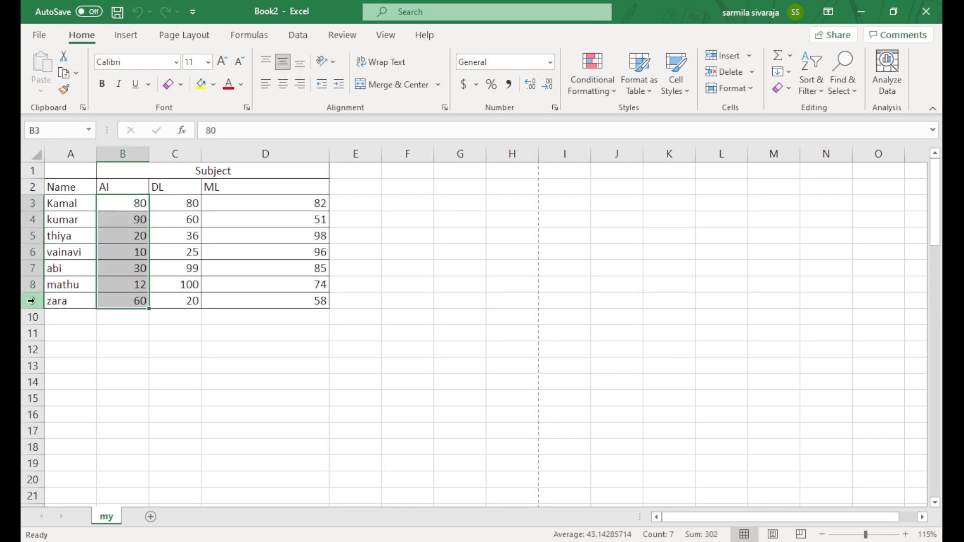
{"action": "left_click", "coordinate": [145, 271]}
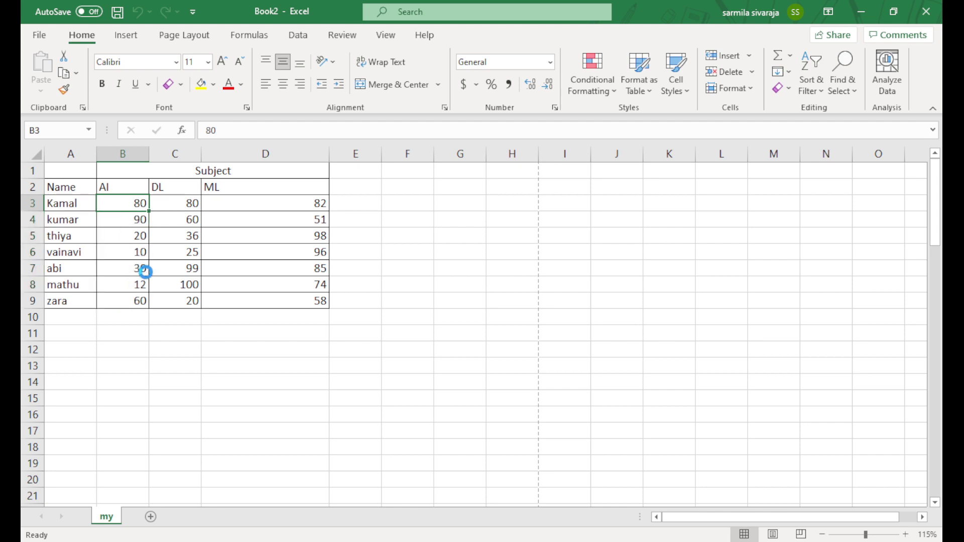
{"action": "scroll", "coordinate": [145, 271], "scroll_direction": "up", "scroll_amount": 4, "text": "ctrl"}
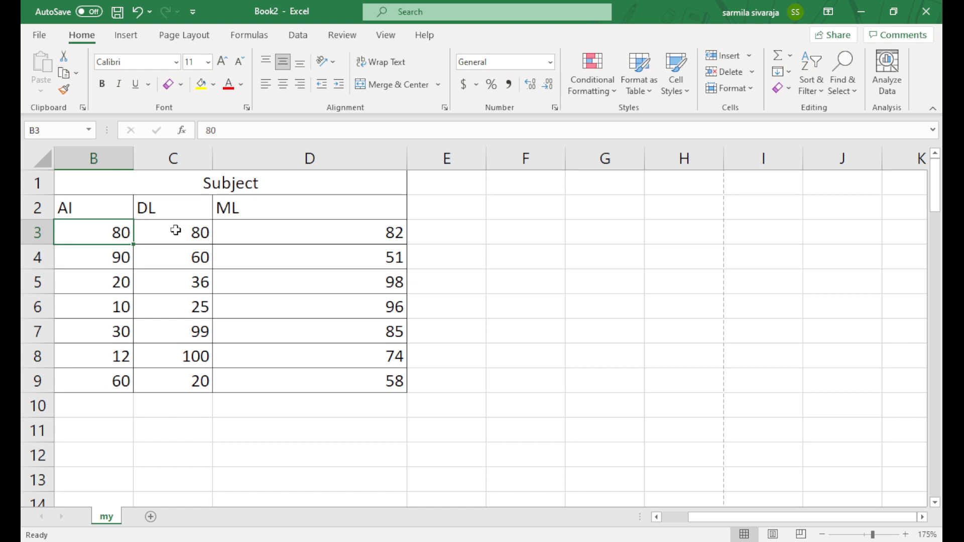
Step: Select the DL marks C3:C9, try a top-values highlight, then undo it
{"action": "left_click_drag", "start_coordinate": [176, 230], "coordinate": [181, 380]}
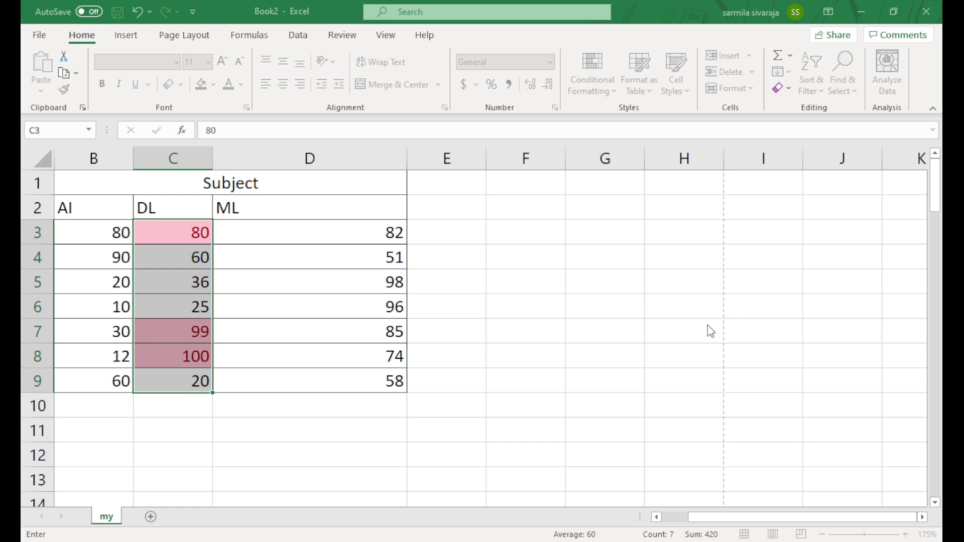
{"action": "left_click", "coordinate": [309, 282]}
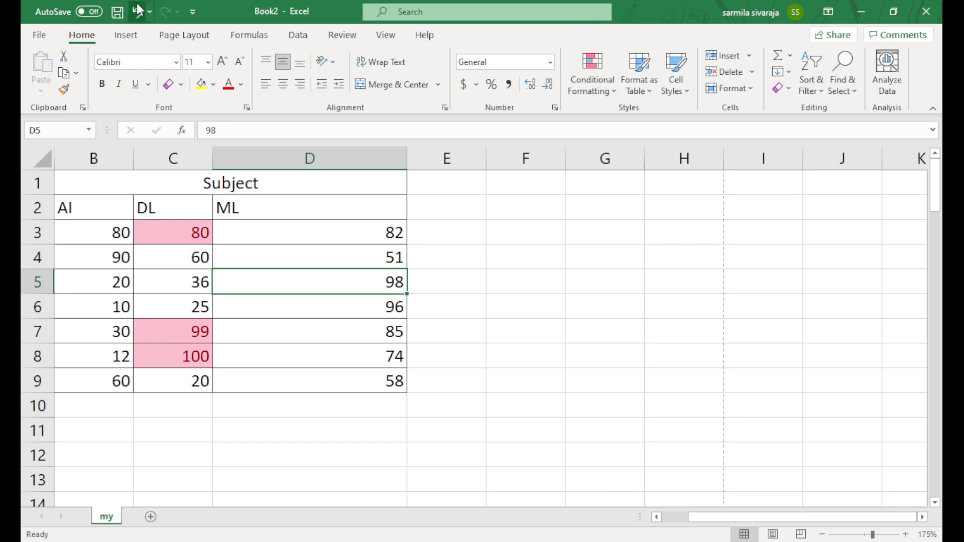
{"action": "key", "text": "ctrl+z"}
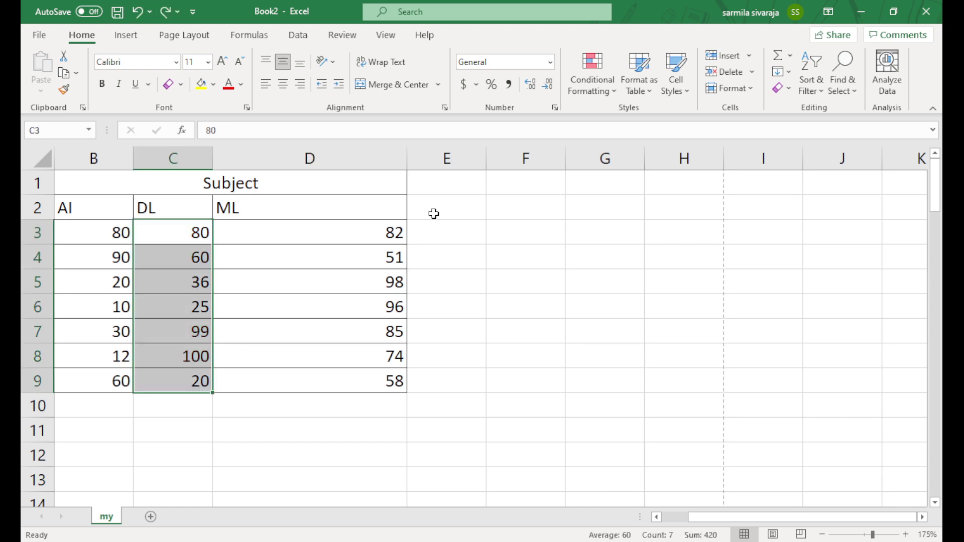
Step: Highlight only the top 2 DL values with Green Fill with Dark Green Text
{"action": "left_click", "coordinate": [754, 137]}
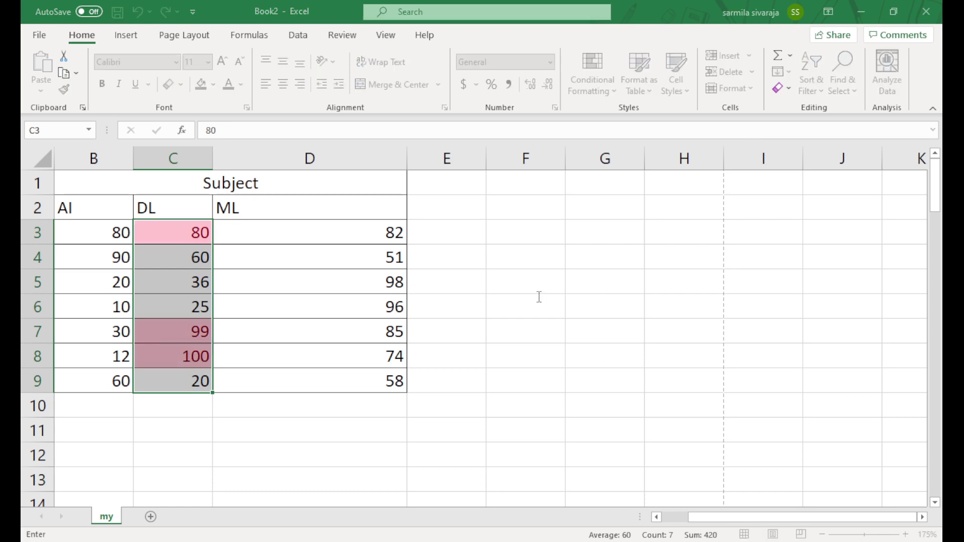
{"action": "key", "text": "Return"}
{"action": "type", "text": "2"}
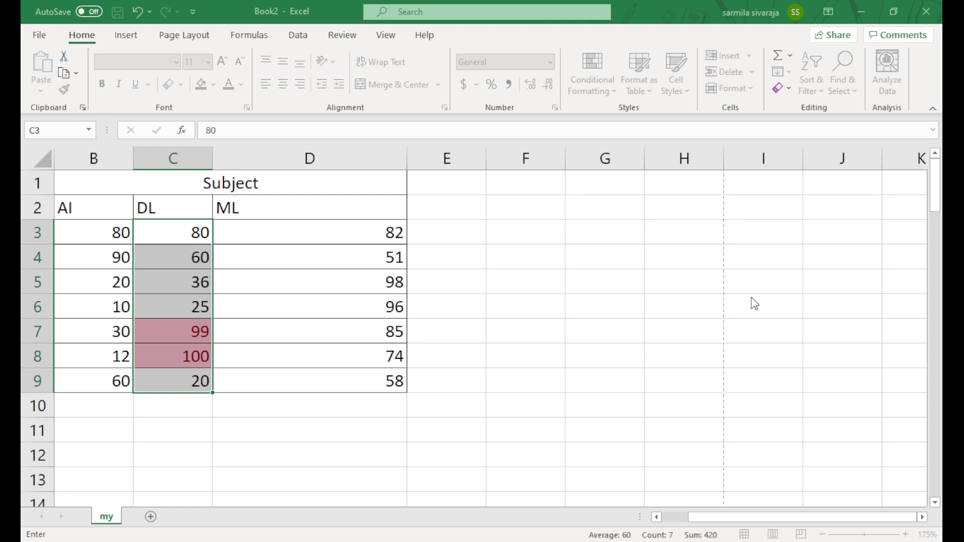
{"action": "key", "text": "Return"}
{"action": "key", "text": "Down"}
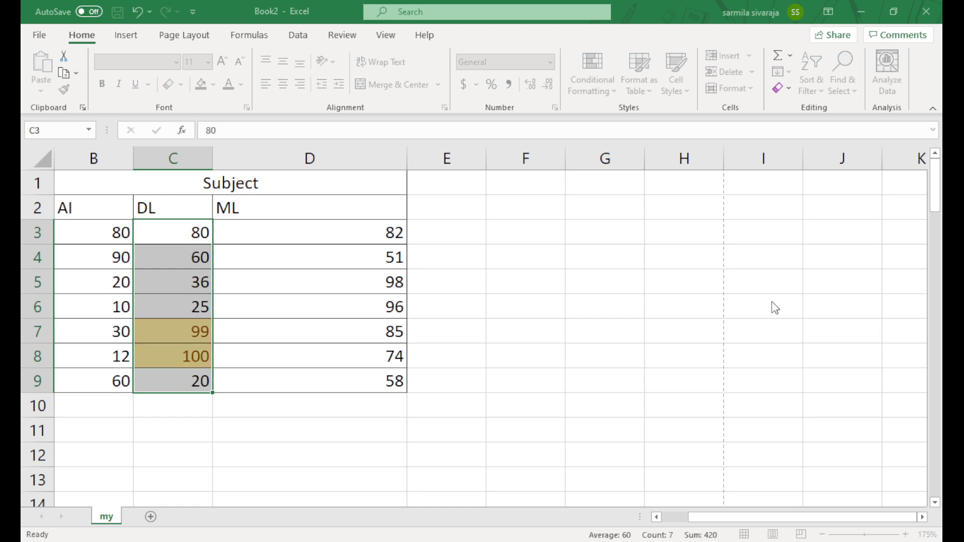
{"action": "key", "text": "Down"}
{"action": "key", "text": "Down"}
{"action": "key", "text": "Down"}
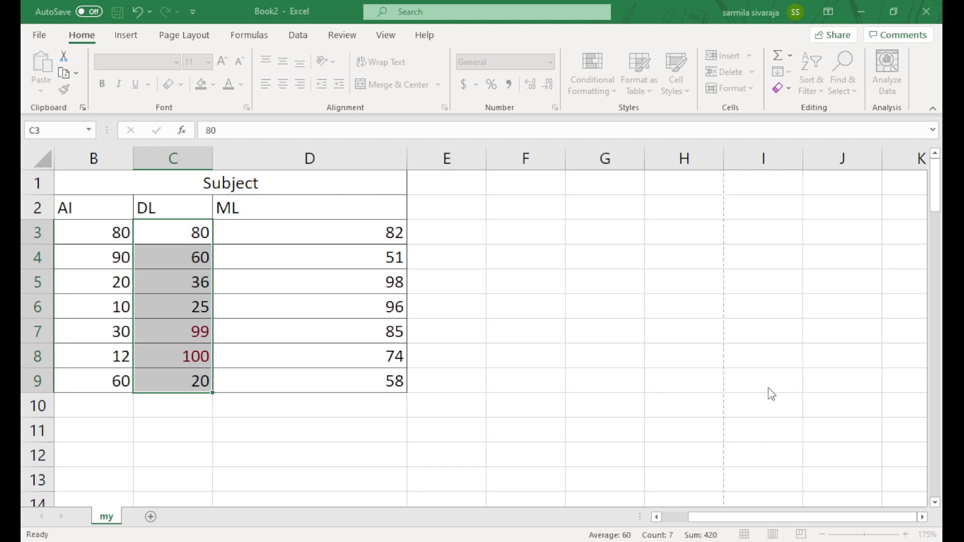
Step: Apply a yellow bold italic highlight to 99 and 100, inspect C7:C8, then undo it
{"action": "key", "text": "Return"}
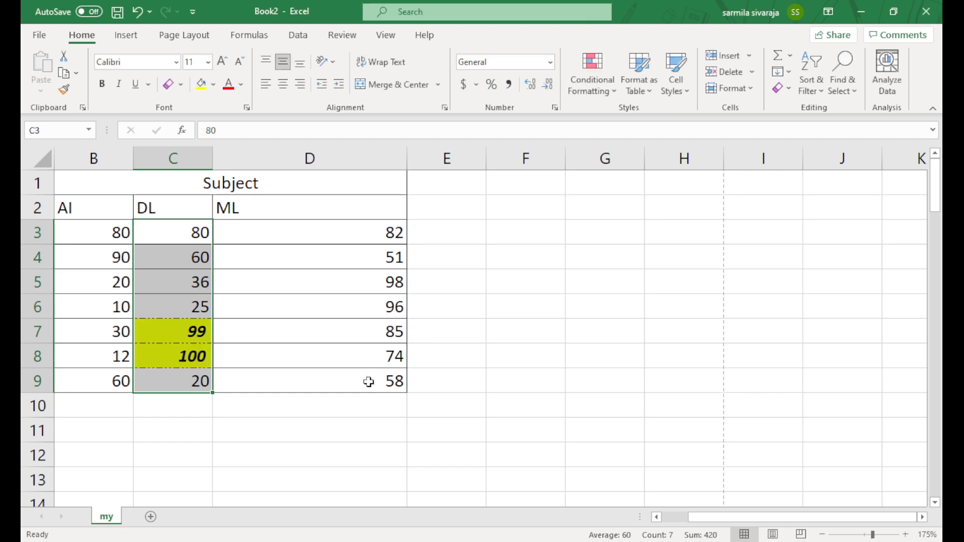
{"action": "left_click", "coordinate": [370, 380]}
{"action": "left_click_drag", "start_coordinate": [193, 331], "coordinate": [187, 348]}
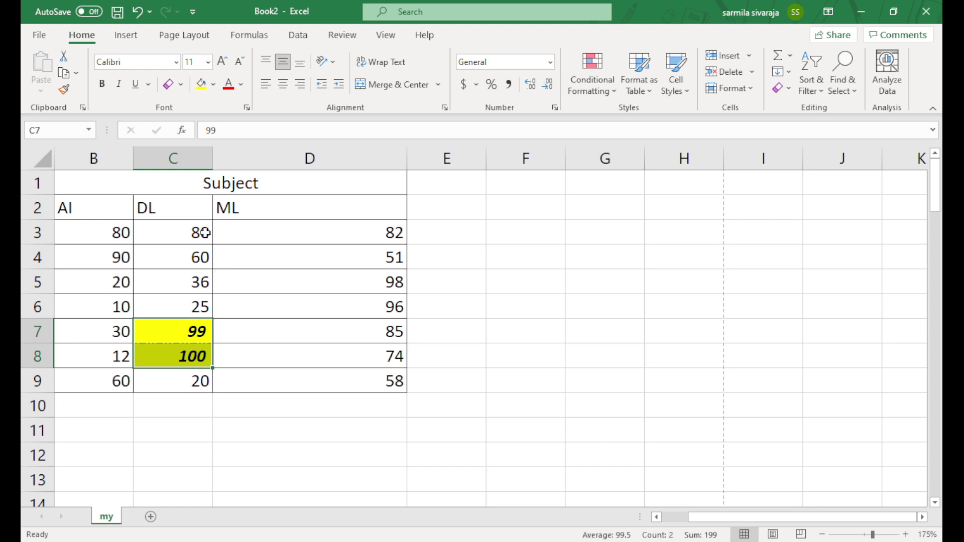
{"action": "left_click_drag", "start_coordinate": [200, 232], "coordinate": [187, 377]}
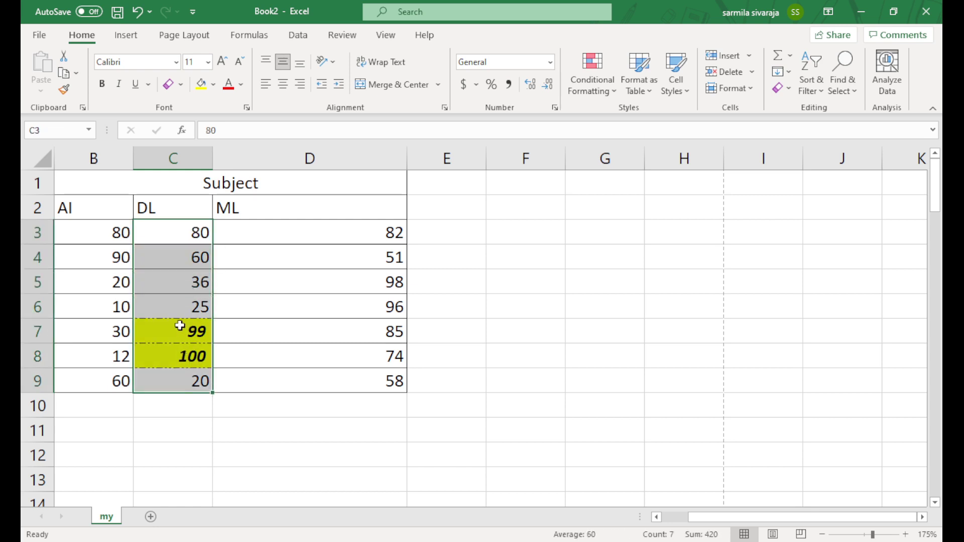
{"action": "left_click_drag", "start_coordinate": [180, 327], "coordinate": [180, 354]}
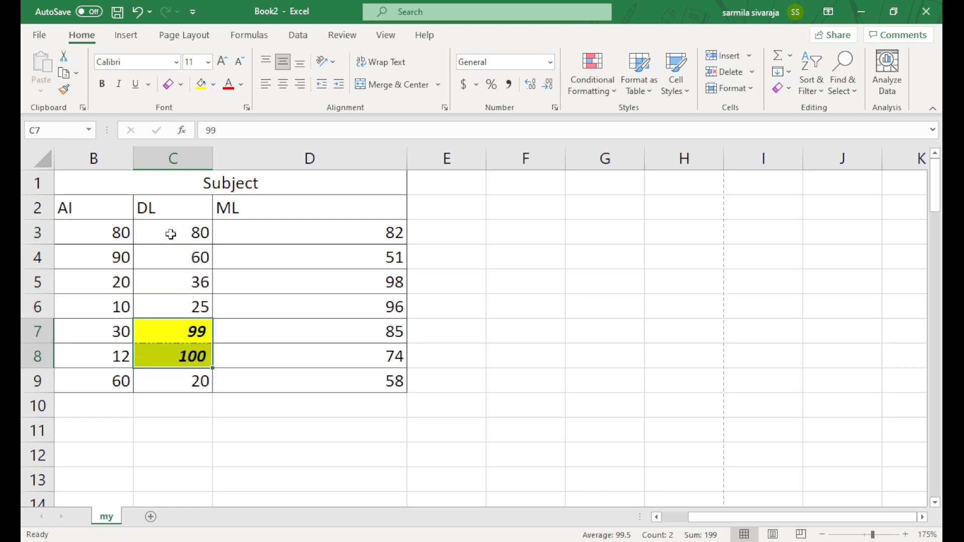
{"action": "left_click", "coordinate": [137, 11]}
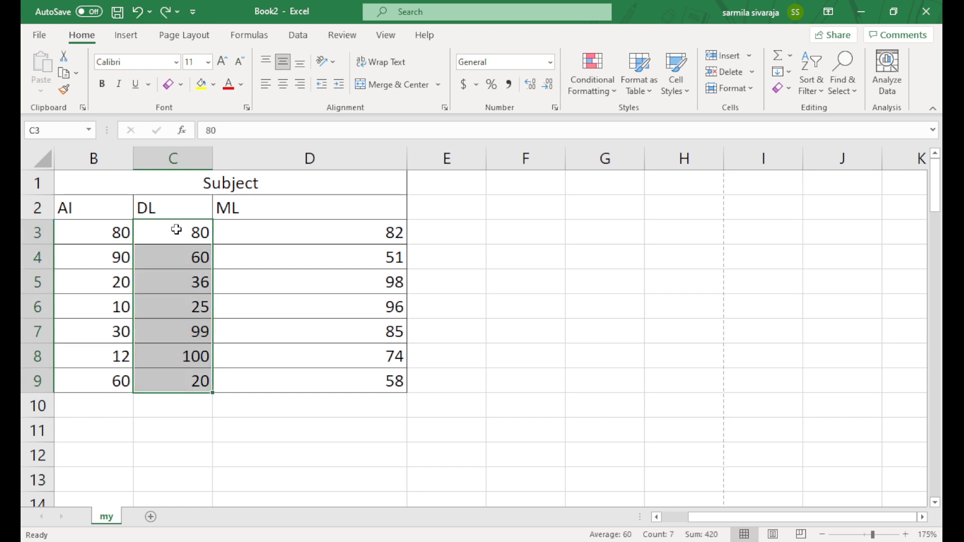
{"action": "left_click", "coordinate": [598, 92]}
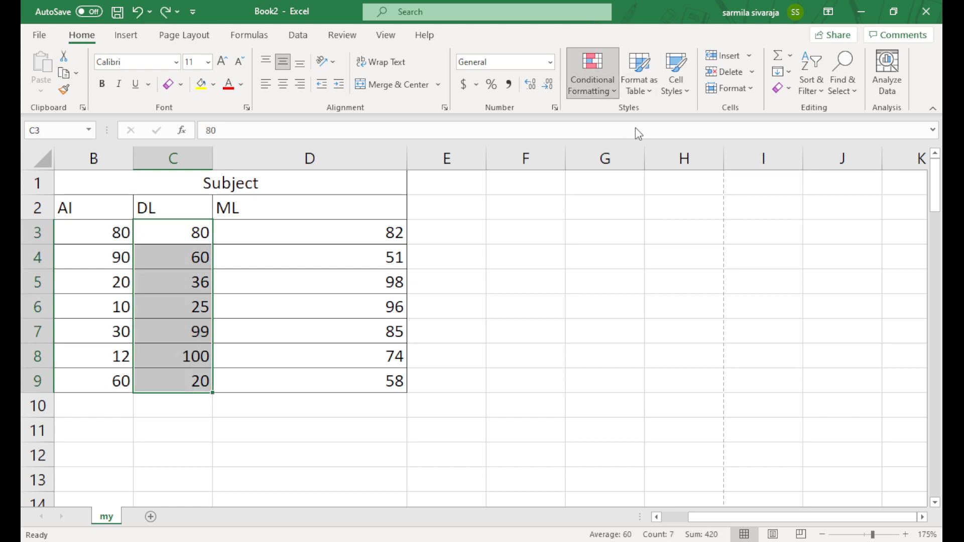
{"action": "left_click", "coordinate": [784, 197]}
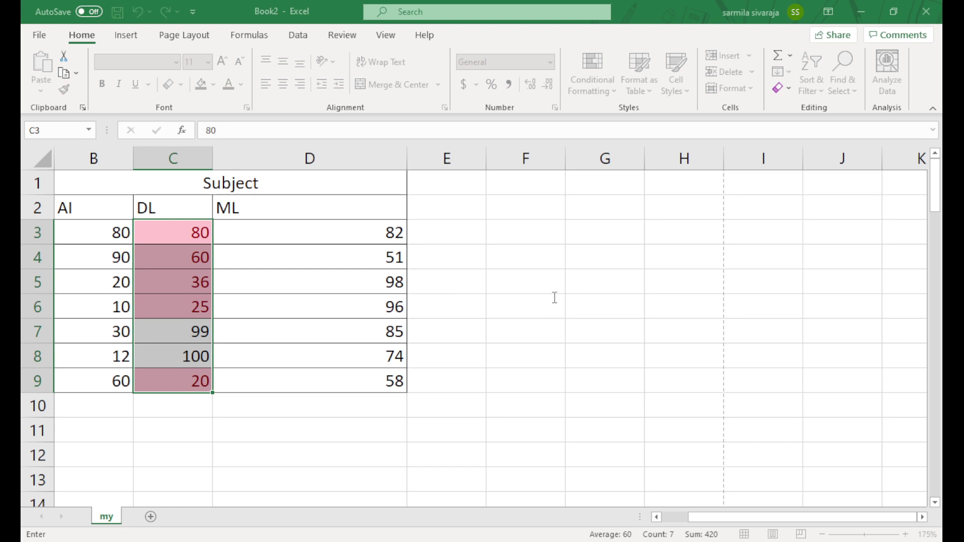
{"action": "key", "text": "ctrl+z"}
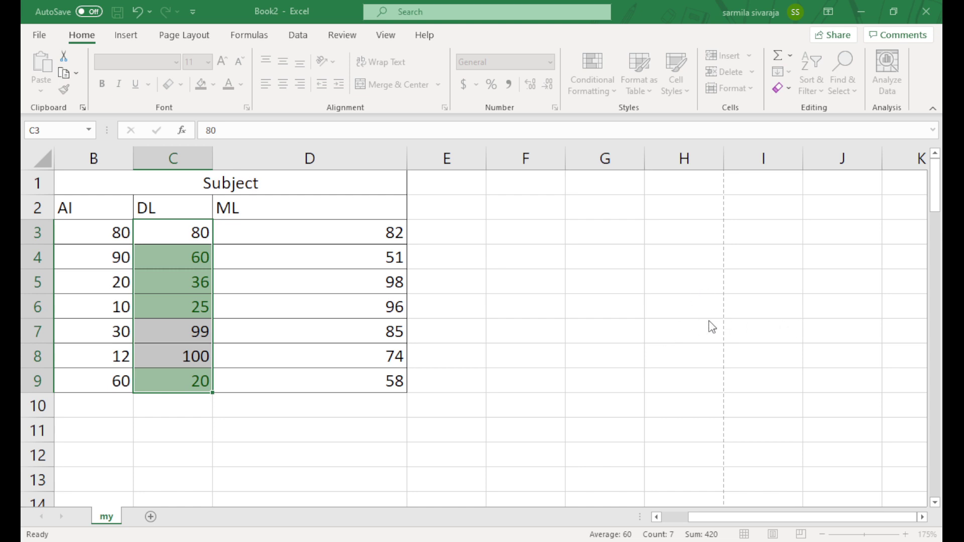
{"action": "left_click", "coordinate": [520, 263]}
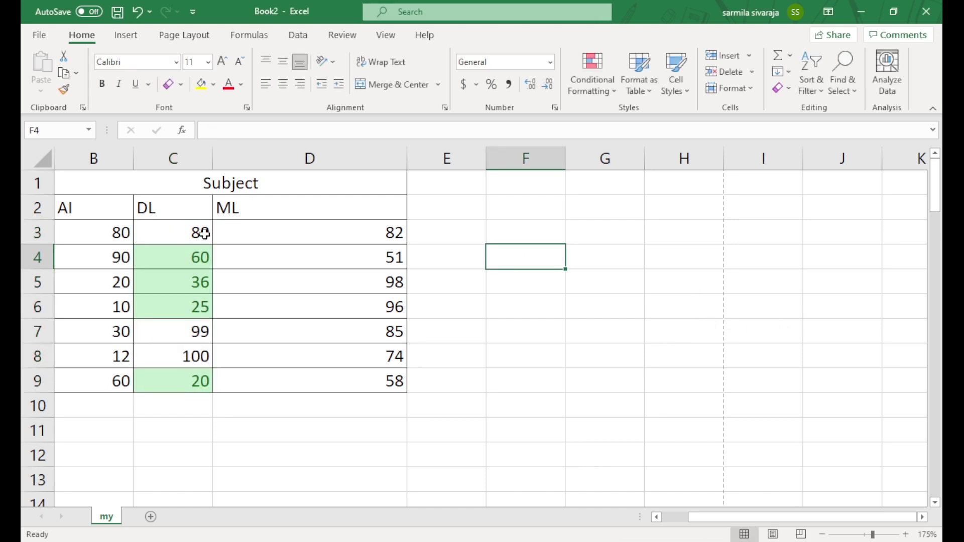
{"action": "left_click", "coordinate": [137, 12]}
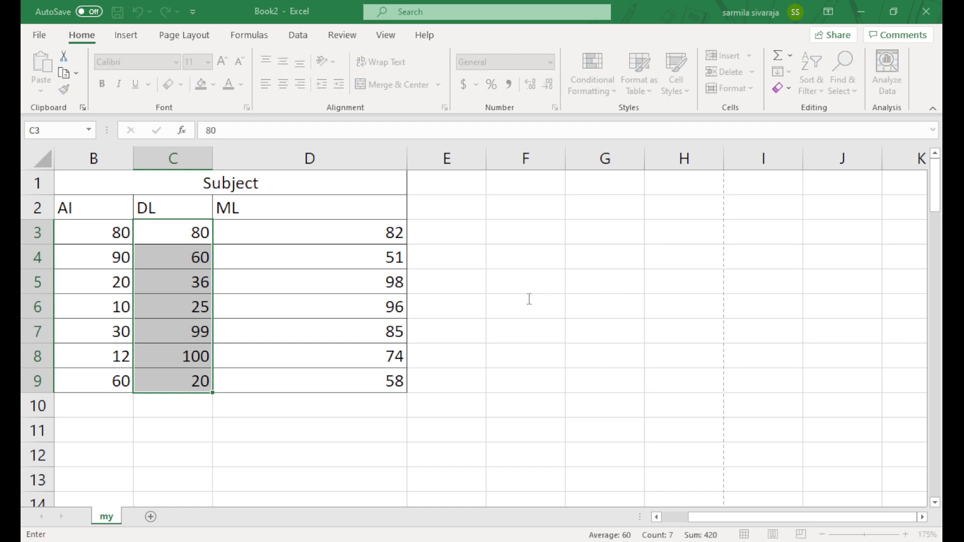
{"action": "left_click", "coordinate": [375, 232]}
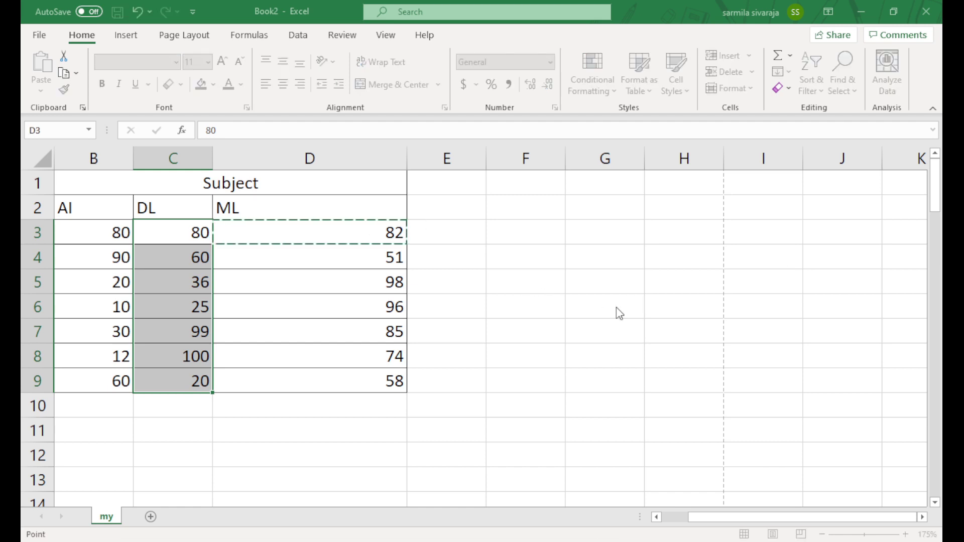
{"action": "key", "text": "Escape"}
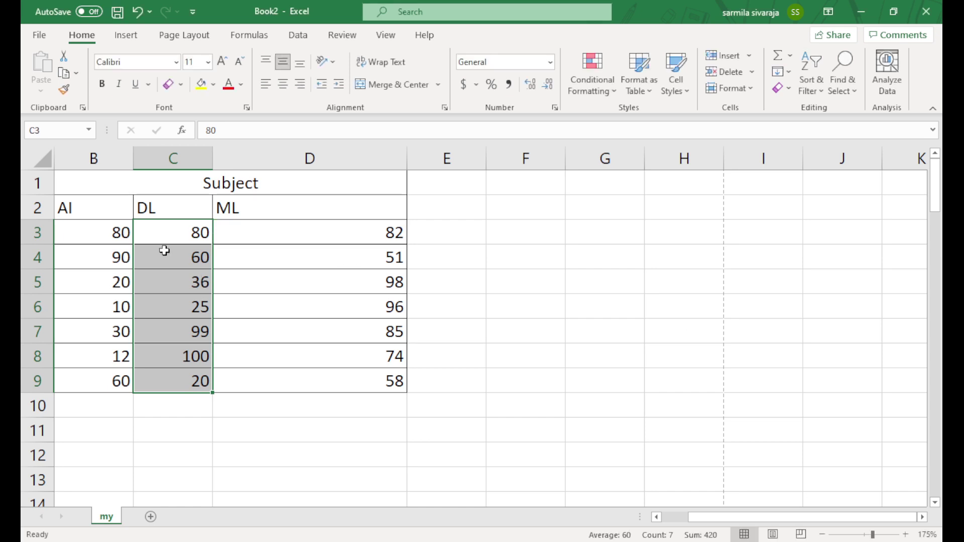
{"action": "left_click", "coordinate": [138, 12]}
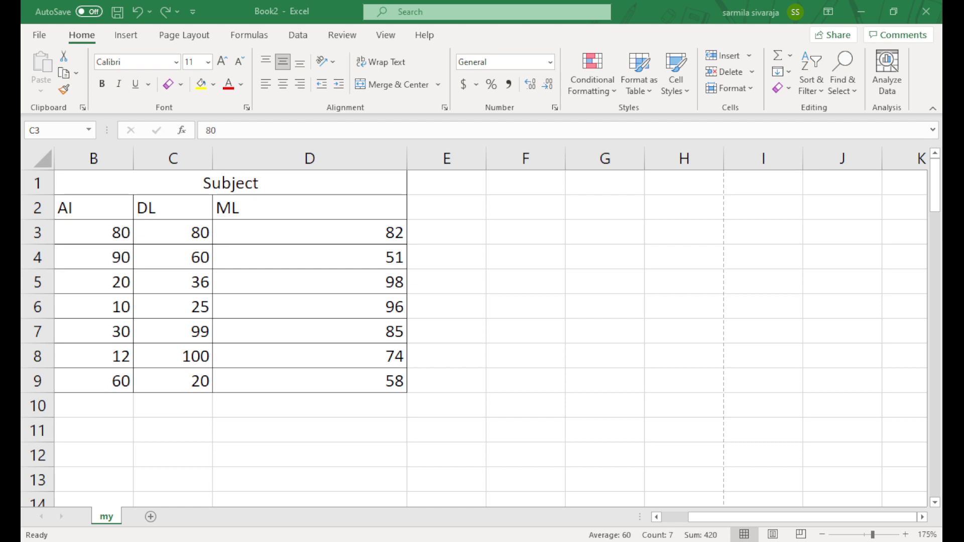
{"action": "left_click", "coordinate": [603, 94]}
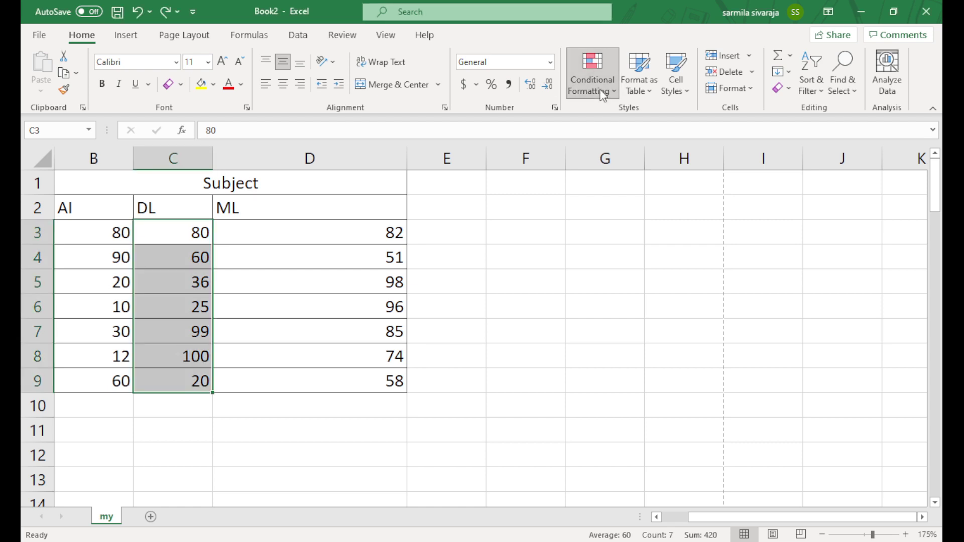
{"action": "left_click", "coordinate": [727, 156]}
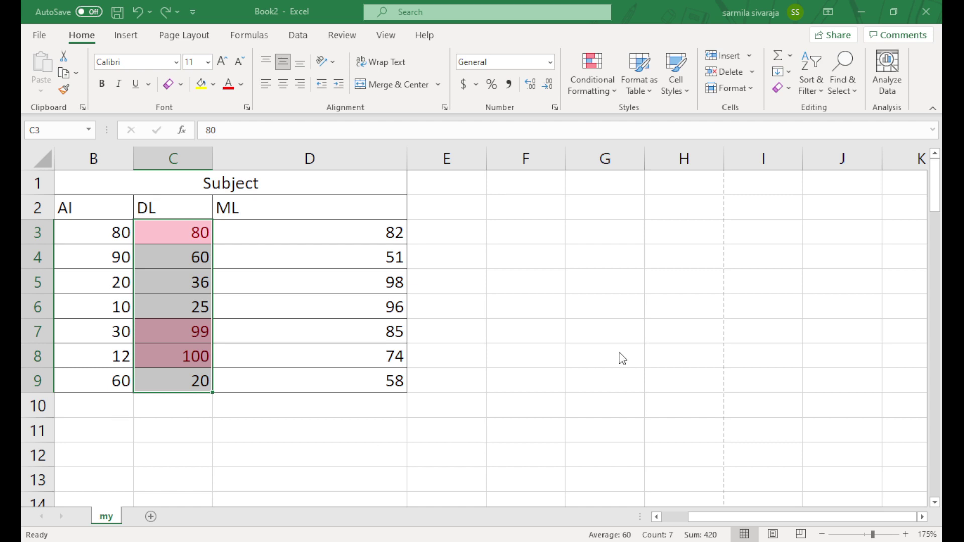
{"action": "left_click", "coordinate": [601, 94]}
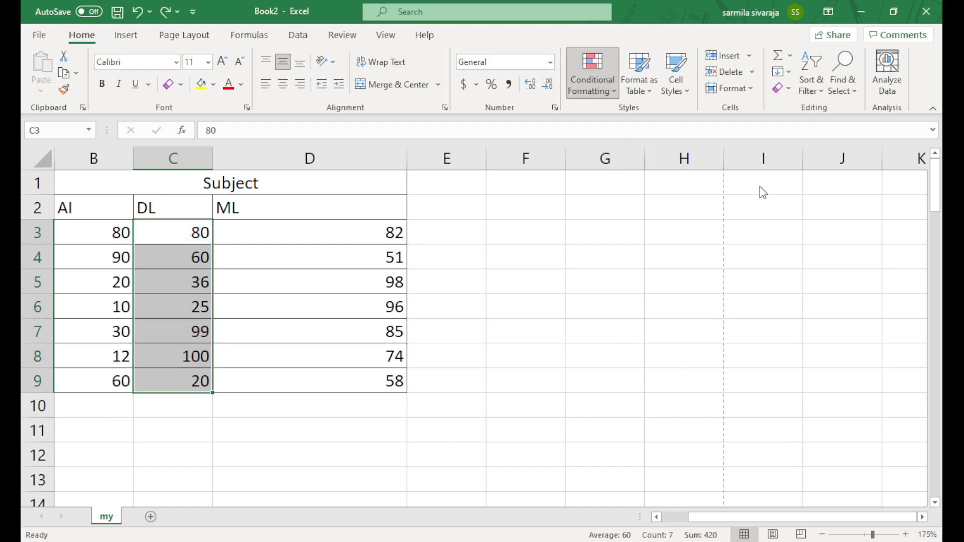
Step: Add blue gradient data bars to the DL marks in C3:C9
{"action": "left_click", "coordinate": [766, 234]}
{"action": "left_click", "coordinate": [732, 213]}
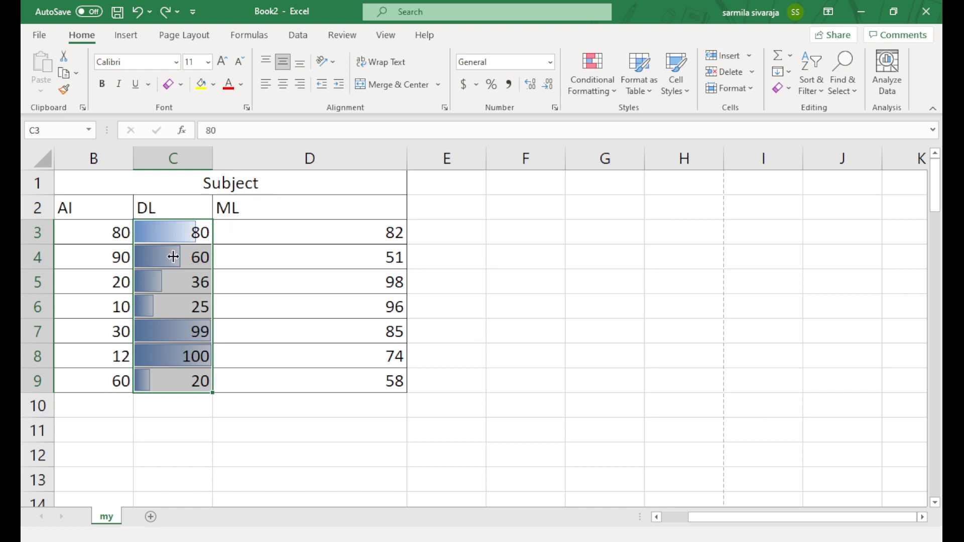
{"action": "key", "text": "ctrl+y"}
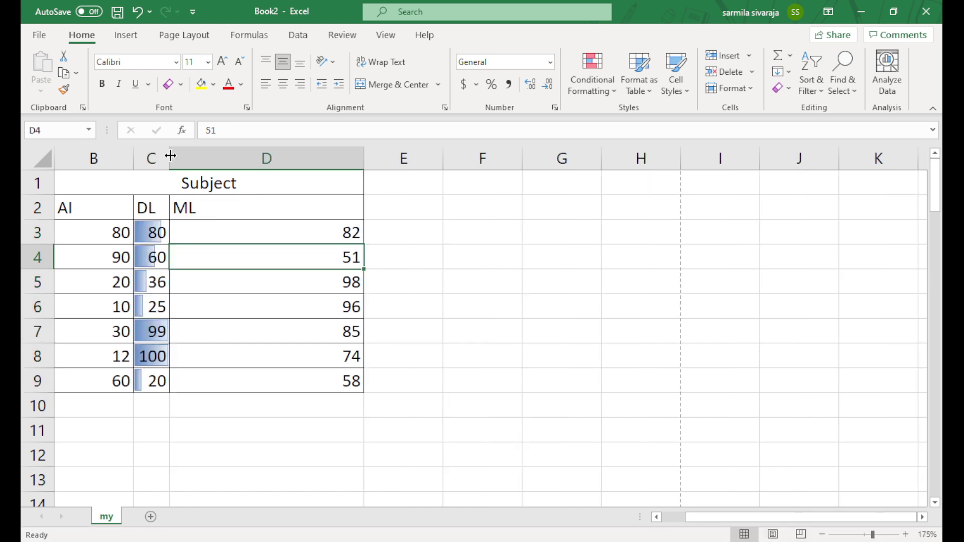
Step: Widen column C and reselect the DL values C3:C9
{"action": "left_click_drag", "start_coordinate": [171, 156], "coordinate": [300, 168]}
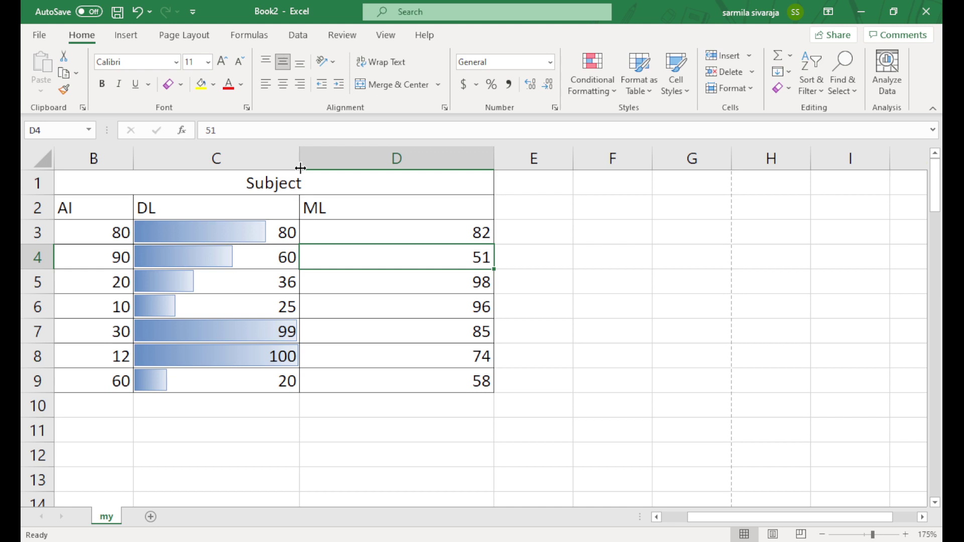
{"action": "left_click", "coordinate": [320, 371]}
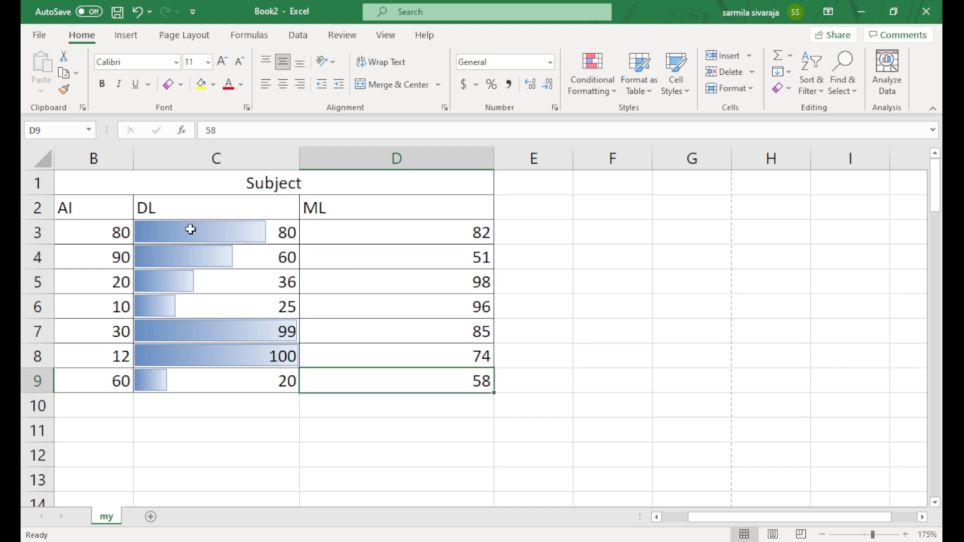
{"action": "left_click_drag", "start_coordinate": [191, 229], "coordinate": [196, 379]}
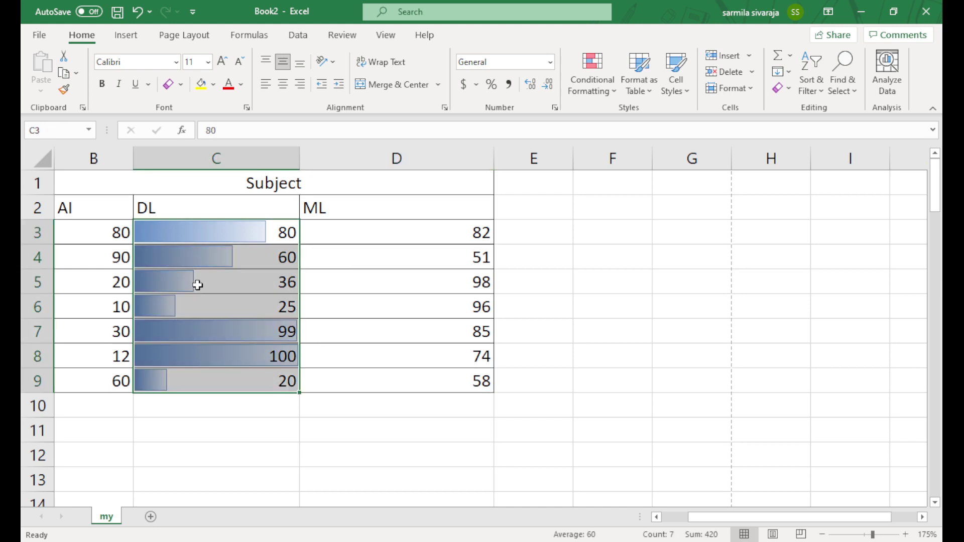
Step: Cancel a magenta data bar preview and undo until the data bars are removed
{"action": "left_click", "coordinate": [599, 91]}
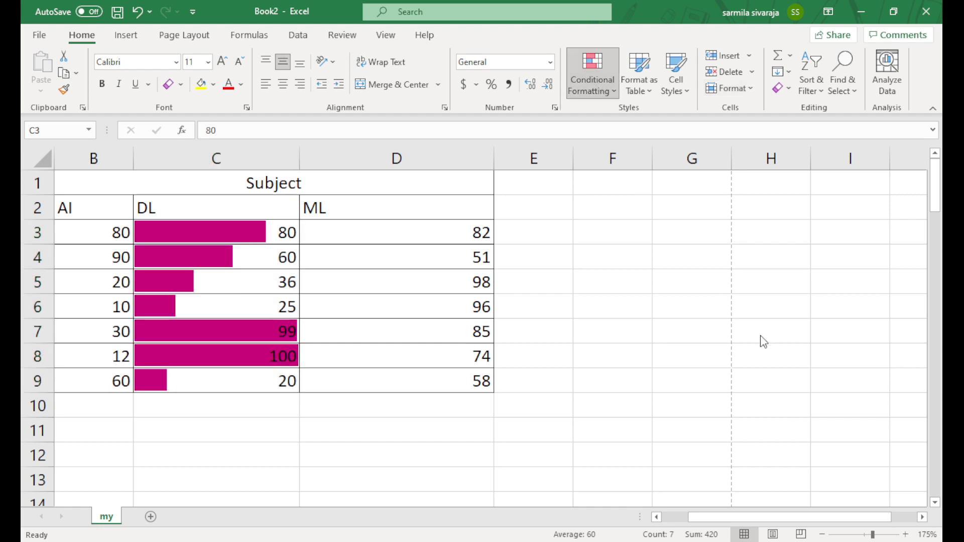
{"action": "key", "text": "Escape"}
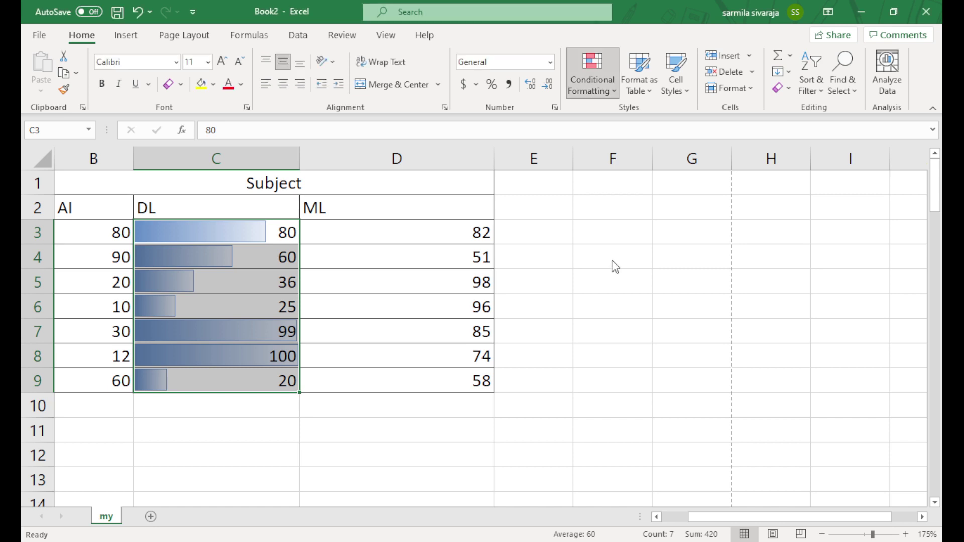
{"action": "key", "text": "ctrl+z"}
{"action": "left_click", "coordinate": [141, 13]}
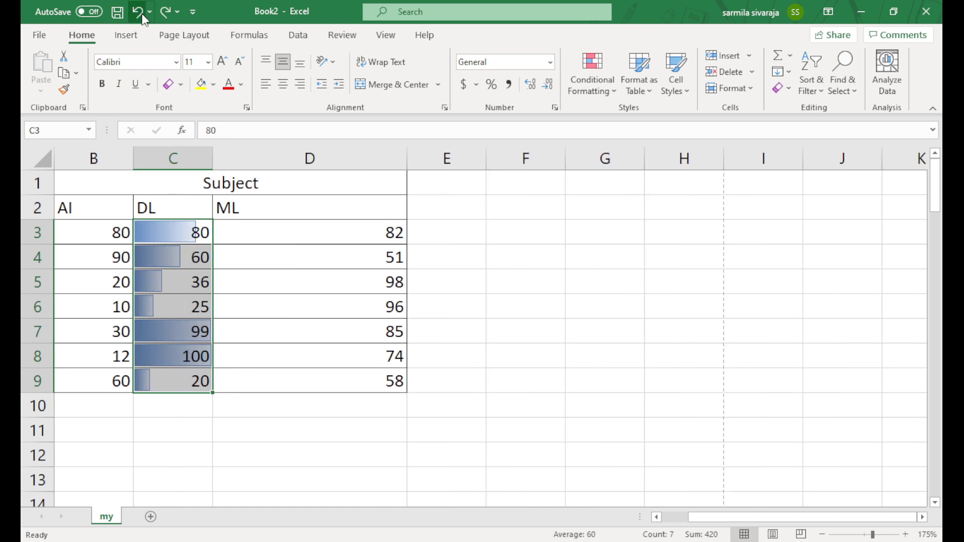
{"action": "left_click", "coordinate": [142, 13]}
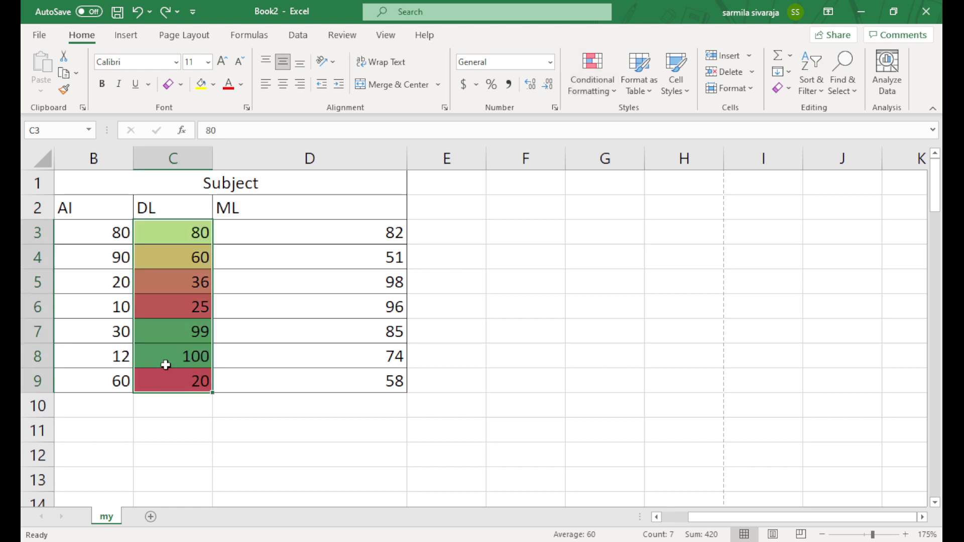
{"action": "left_click", "coordinate": [172, 385]}
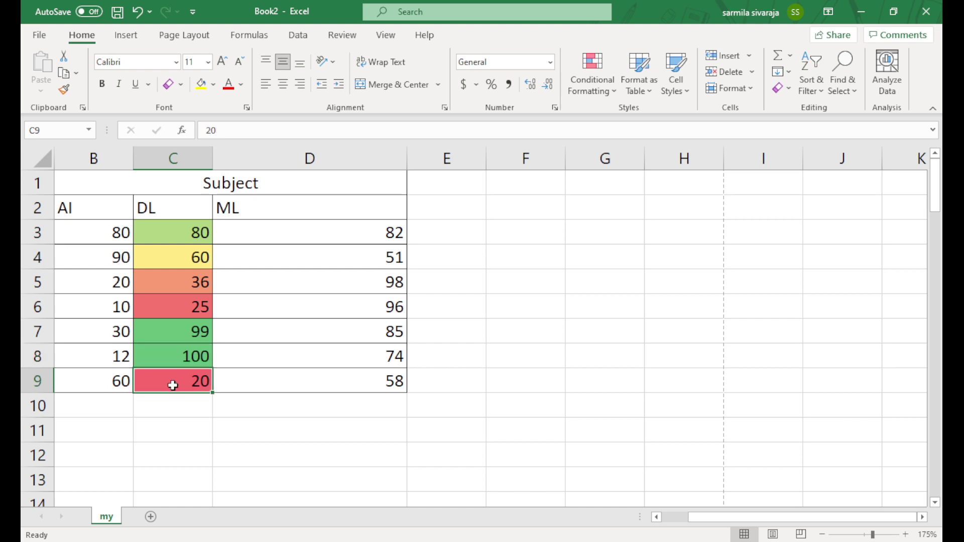
{"action": "left_click_drag", "start_coordinate": [181, 308], "coordinate": [194, 233]}
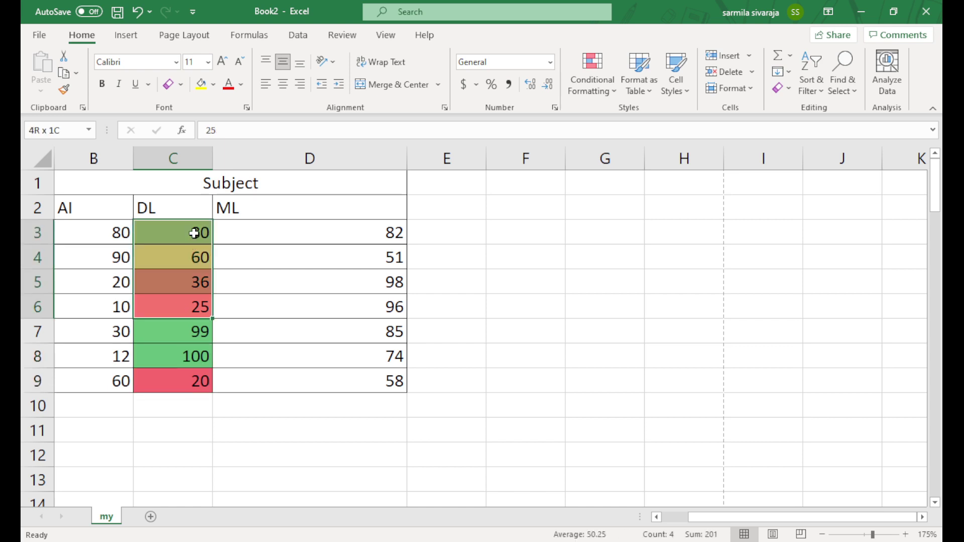
{"action": "left_click", "coordinate": [183, 330]}
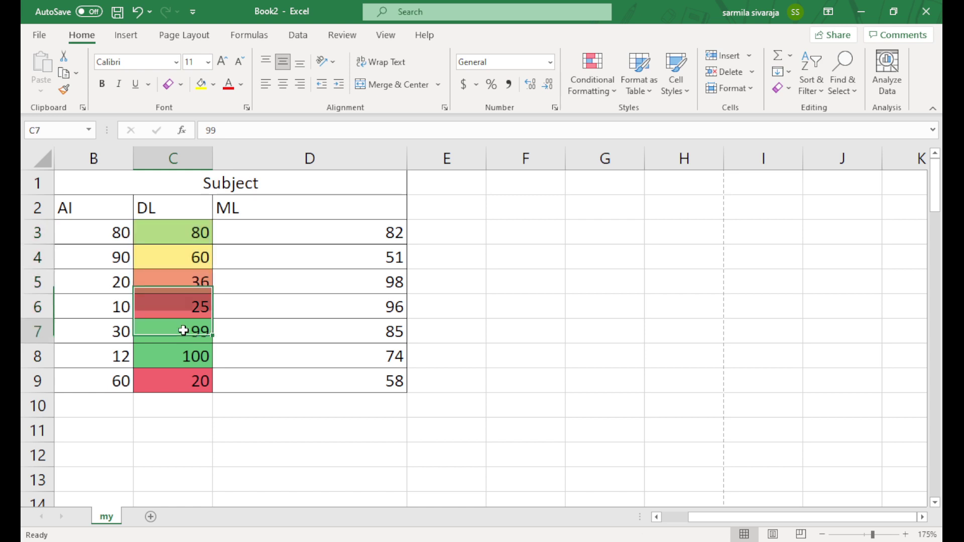
{"action": "left_click_drag", "start_coordinate": [164, 226], "coordinate": [173, 382]}
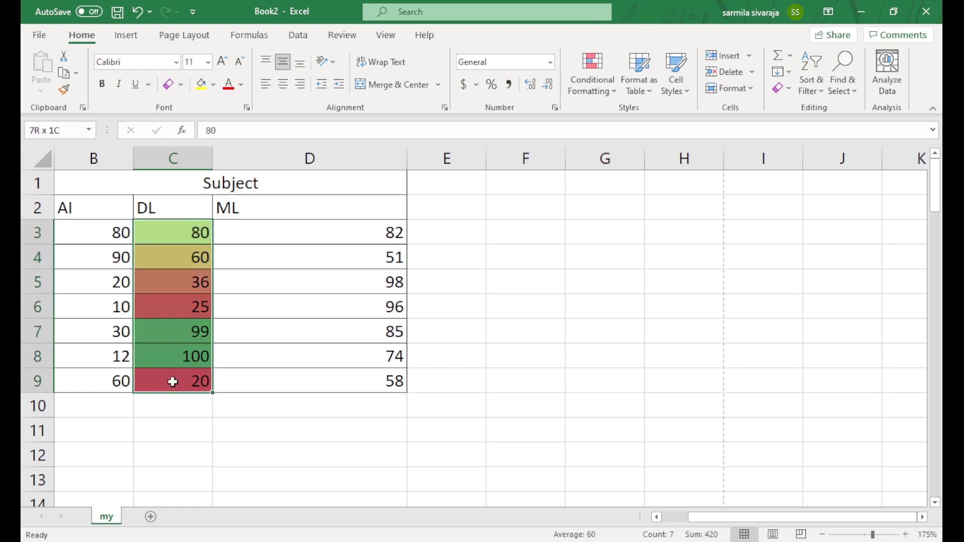
{"action": "left_click", "coordinate": [137, 11]}
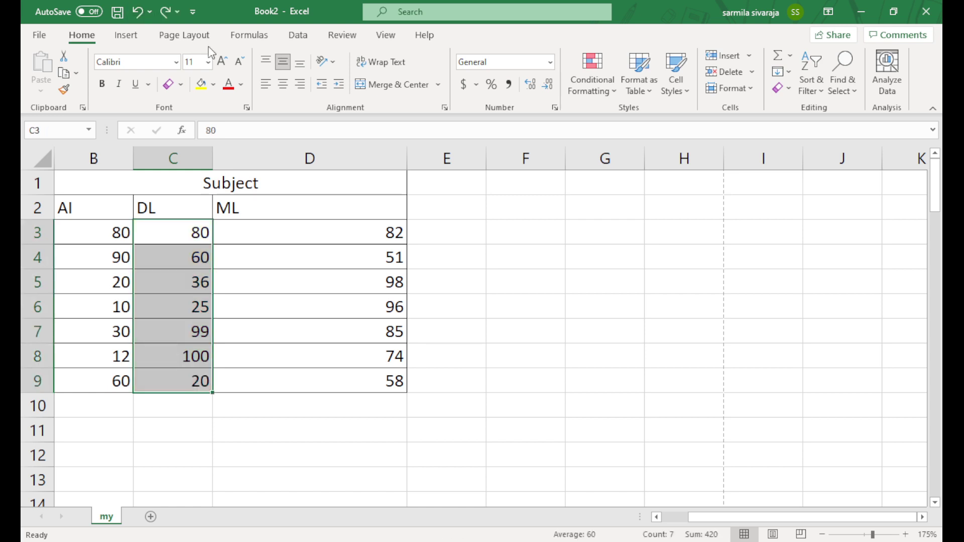
{"action": "left_click", "coordinate": [592, 95]}
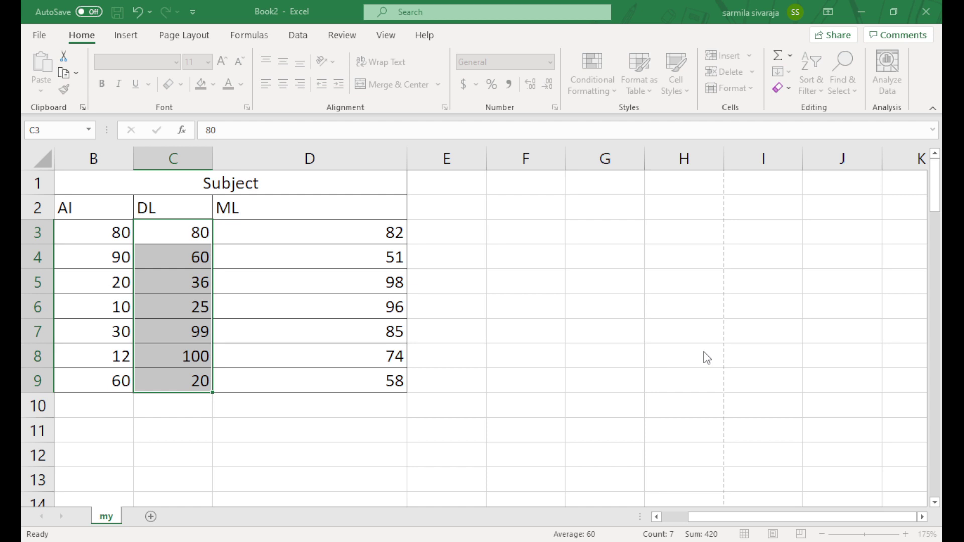
{"action": "type", "text": "="}
{"action": "key", "text": "Escape"}
{"action": "key", "text": "Return"}
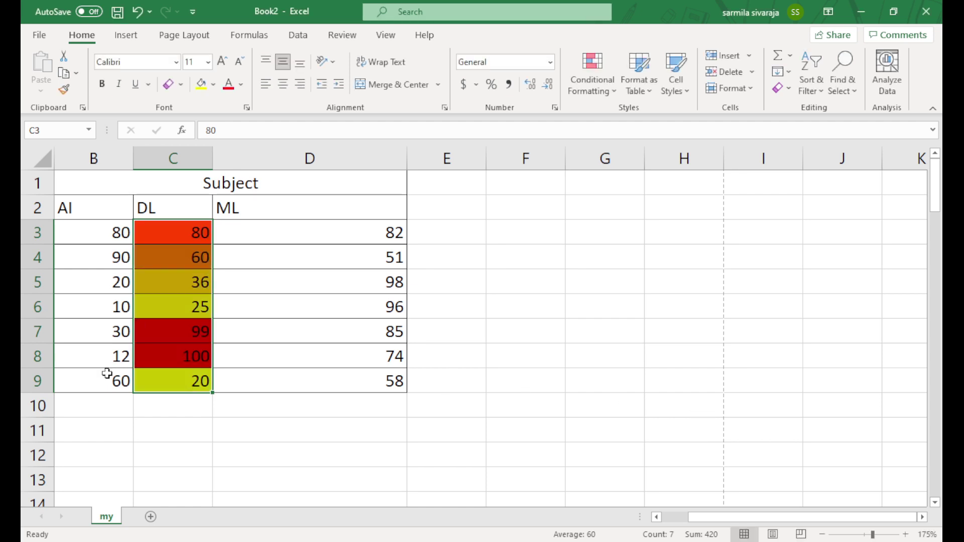
{"action": "left_click", "coordinate": [180, 389]}
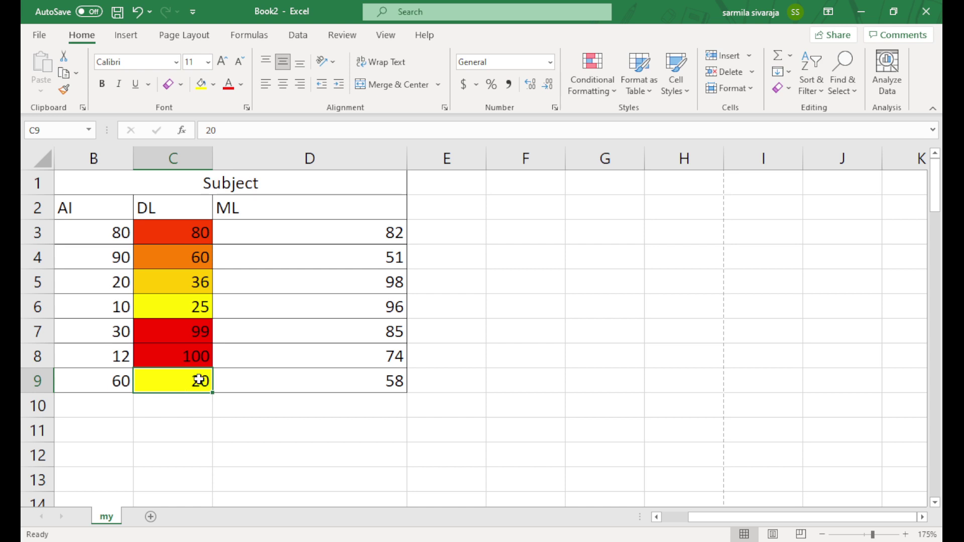
{"action": "left_click", "coordinate": [190, 354]}
{"action": "left_click", "coordinate": [189, 380]}
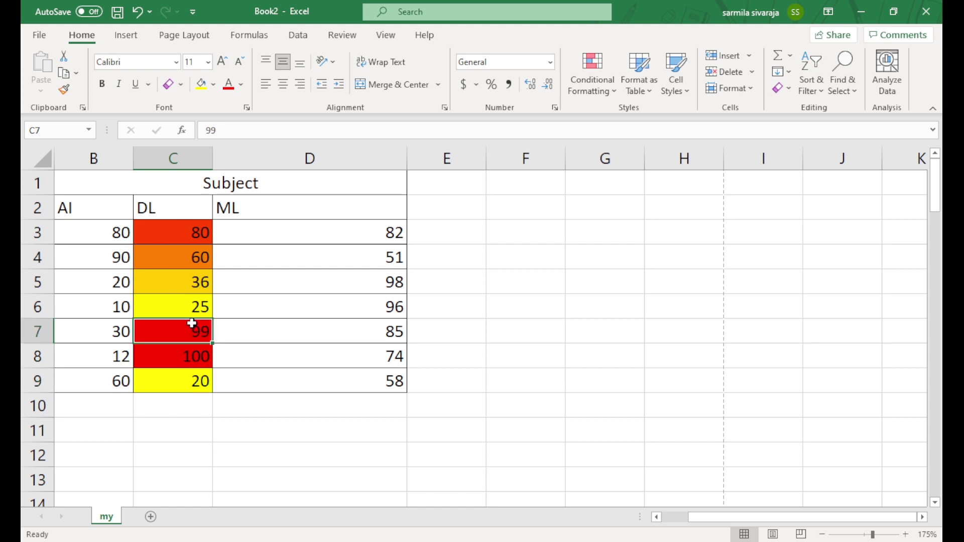
{"action": "left_click_drag", "start_coordinate": [194, 331], "coordinate": [201, 238]}
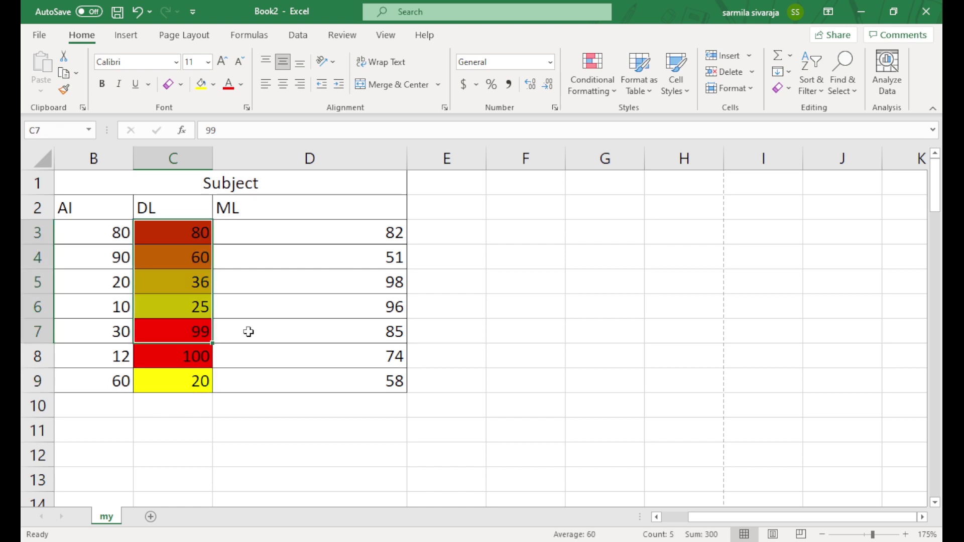
{"action": "left_click", "coordinate": [184, 358]}
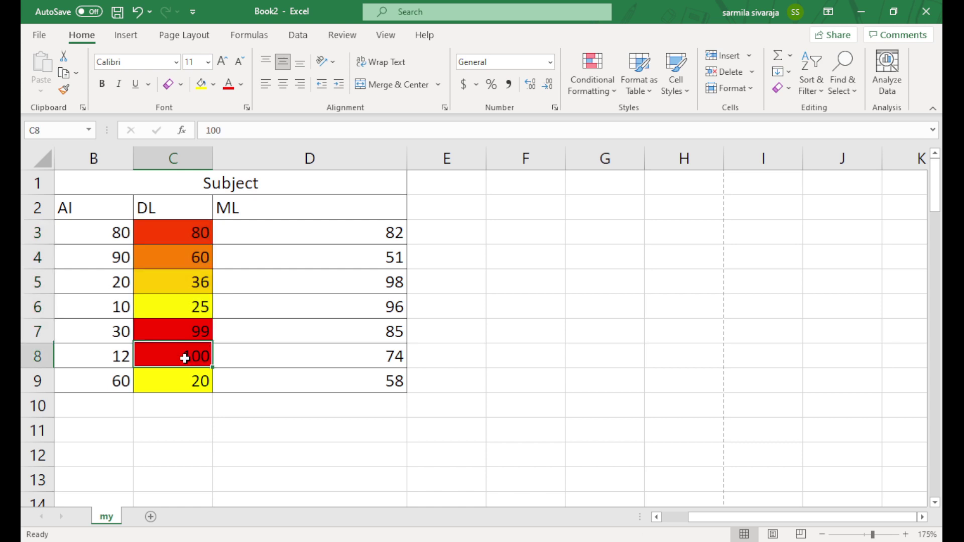
{"action": "left_click", "coordinate": [179, 388]}
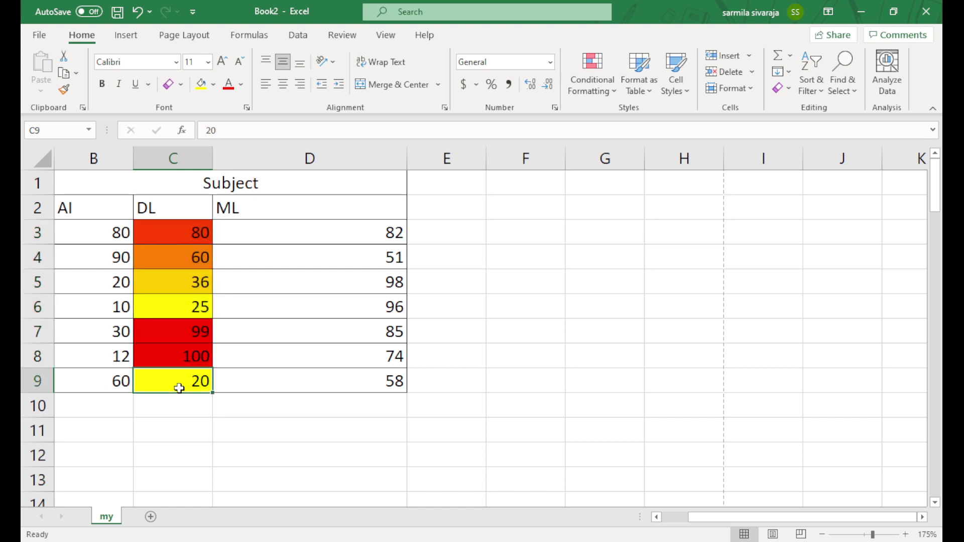
{"action": "left_click", "coordinate": [182, 350]}
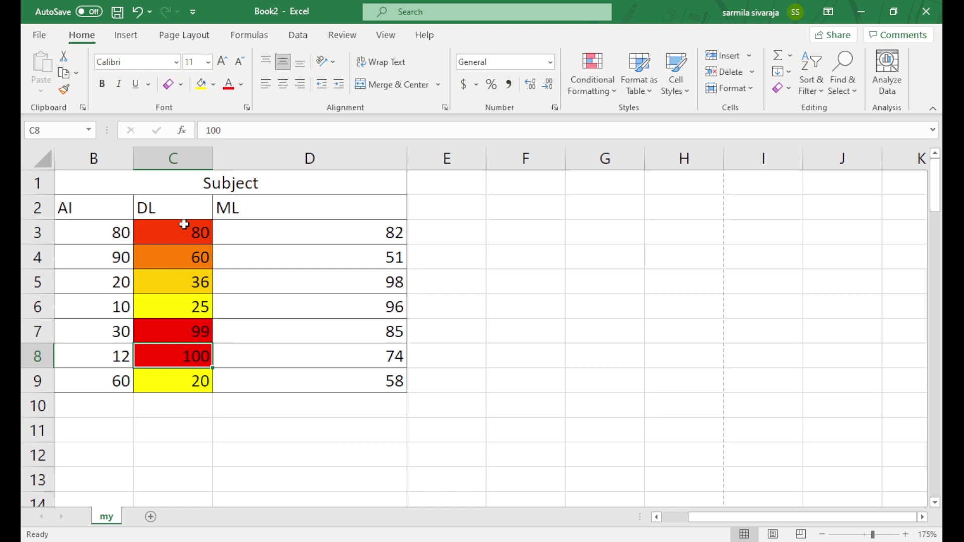
{"action": "left_click_drag", "start_coordinate": [184, 225], "coordinate": [186, 380]}
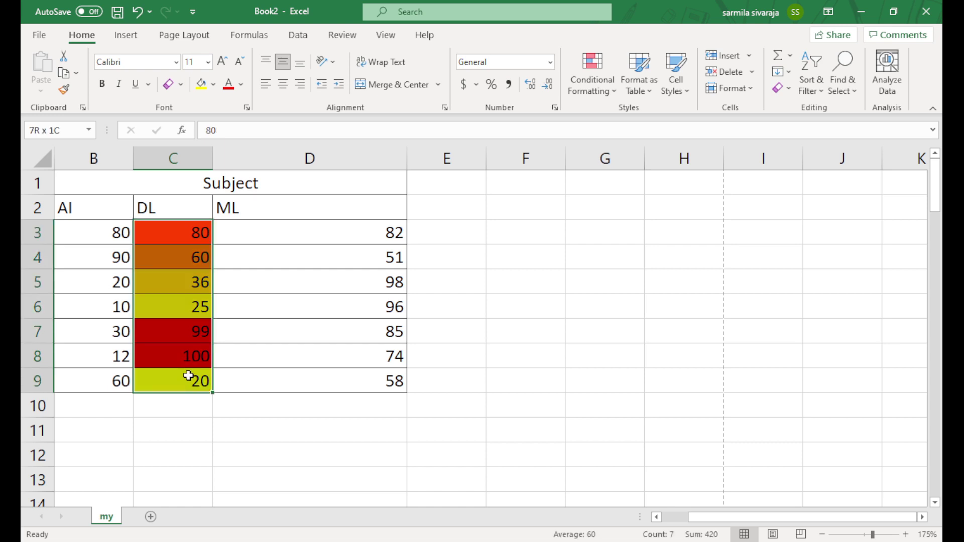
{"action": "left_click", "coordinate": [138, 12]}
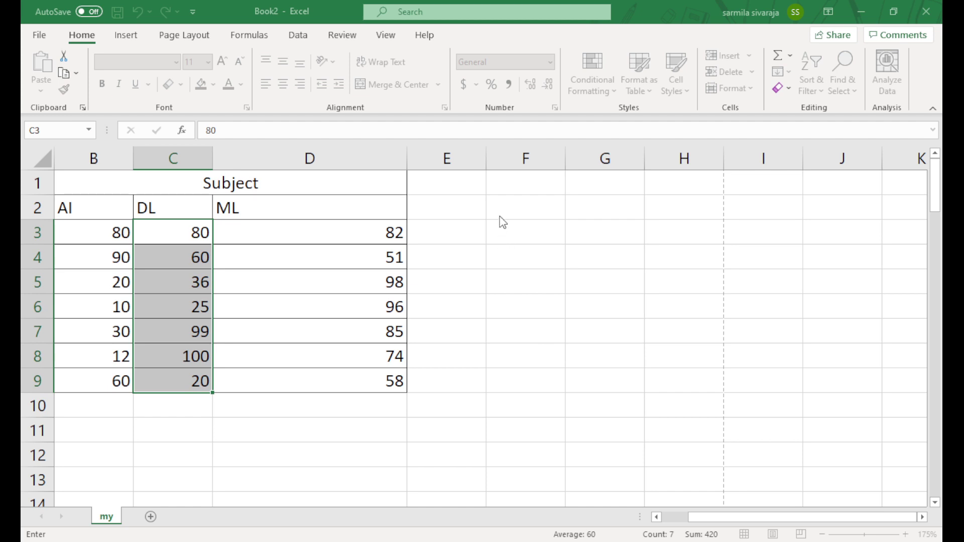
Step: Apply the 3 Arrows (Colored) icon set to the DL marks, then reselect C3:C9
{"action": "scroll", "coordinate": [501, 223], "scroll_direction": "down", "scroll_amount": 4}
{"action": "scroll", "coordinate": [501, 233], "scroll_direction": "up", "scroll_amount": 4}
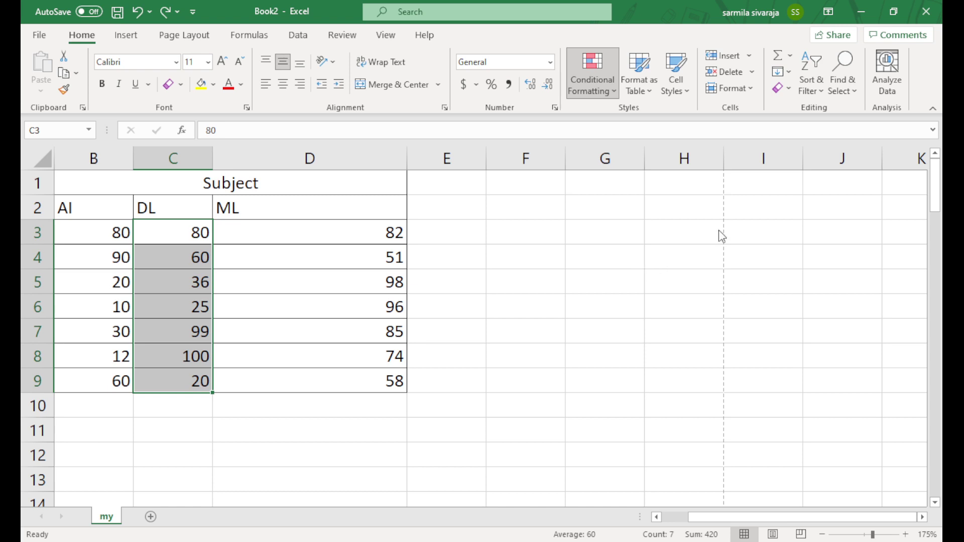
{"action": "key", "text": "ctrl+y"}
{"action": "left_click", "coordinate": [258, 263]}
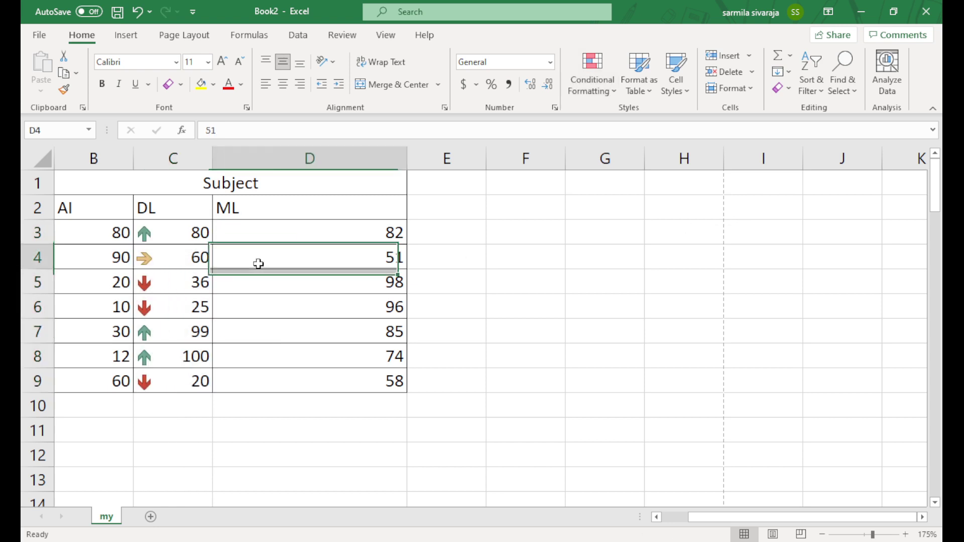
{"action": "left_click", "coordinate": [144, 356]}
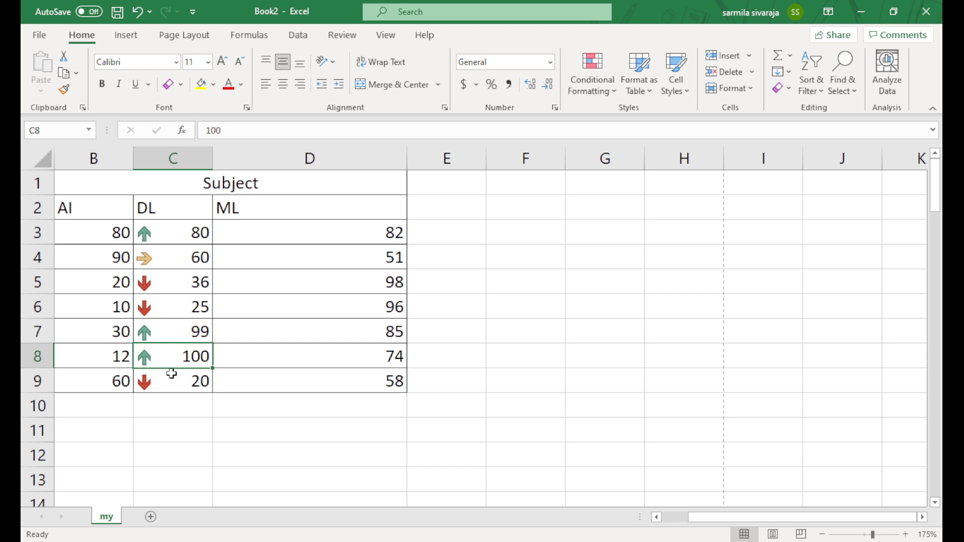
{"action": "left_click", "coordinate": [174, 230]}
{"action": "left_click_drag", "start_coordinate": [174, 230], "coordinate": [175, 391]}
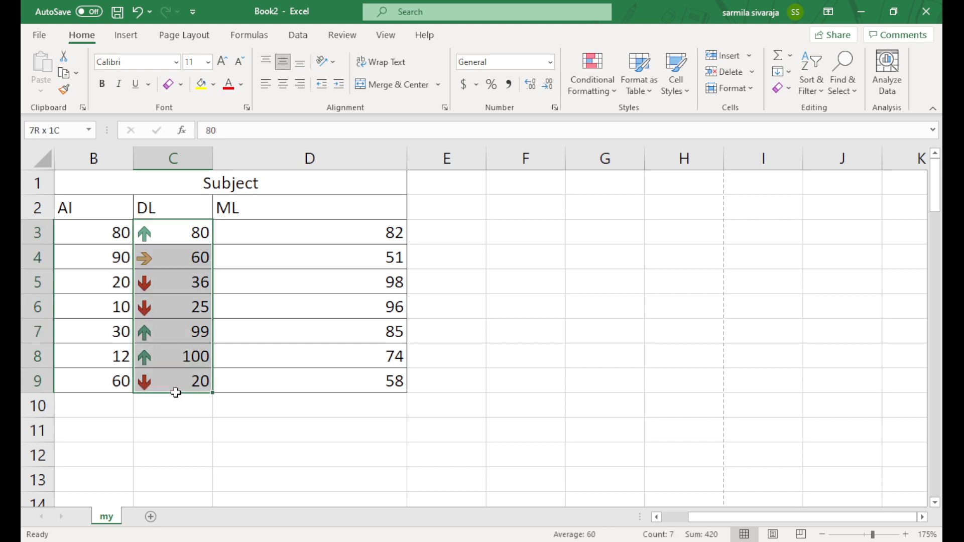
Step: Undo the arrow icon set and cancel the flag icon preview, leaving C3:C9 plain
{"action": "left_click", "coordinate": [136, 14]}
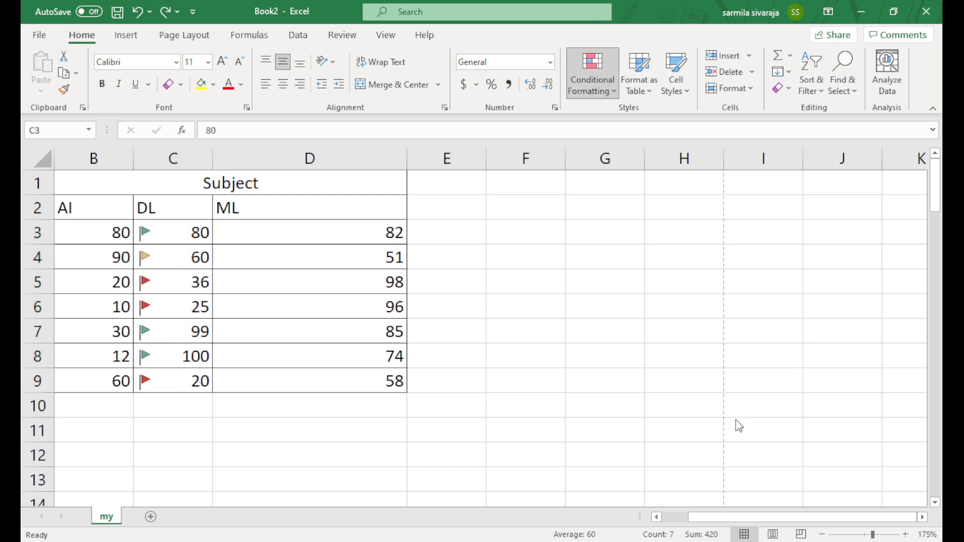
{"action": "key", "text": "ctrl+z"}
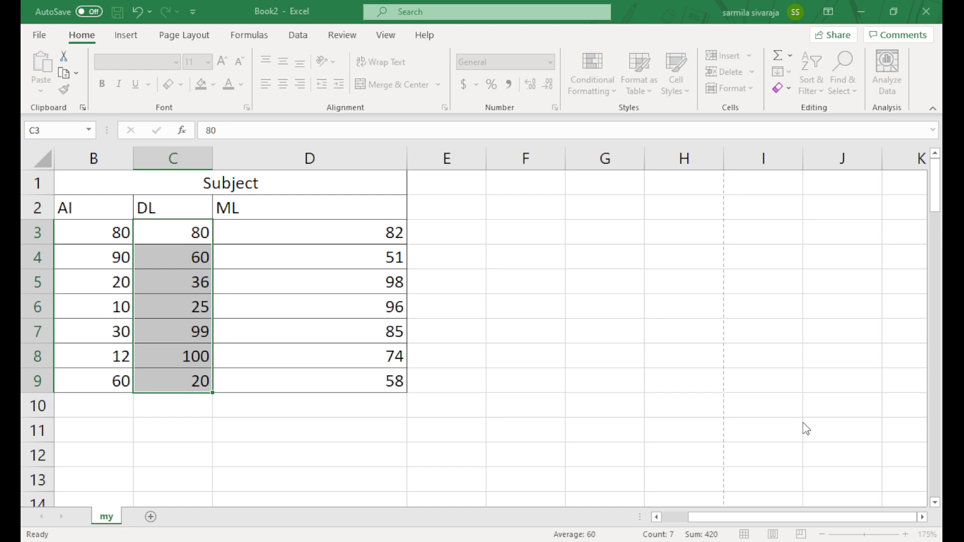
Step: Select the DL scores C3:C9 and add red gradient data bars
{"action": "left_click", "coordinate": [195, 313]}
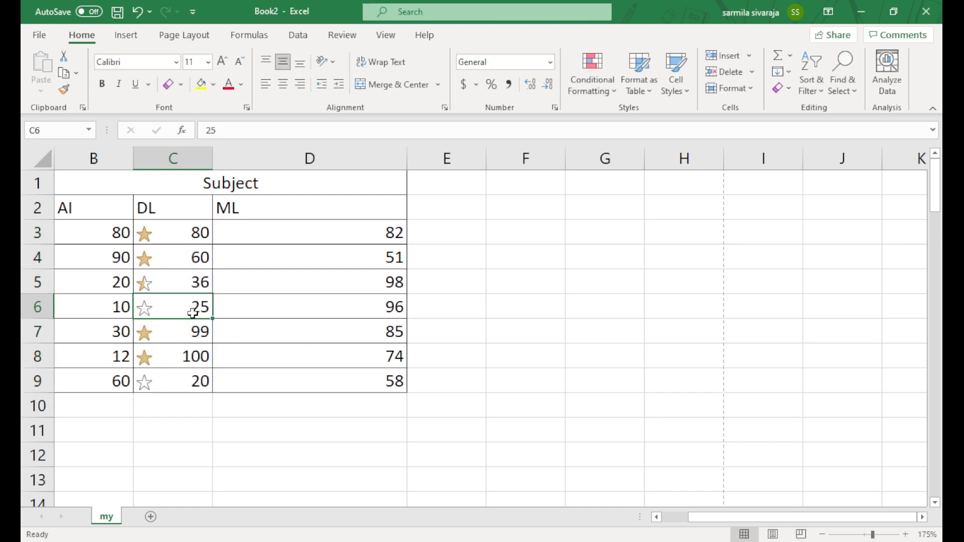
{"action": "left_click", "coordinate": [161, 389]}
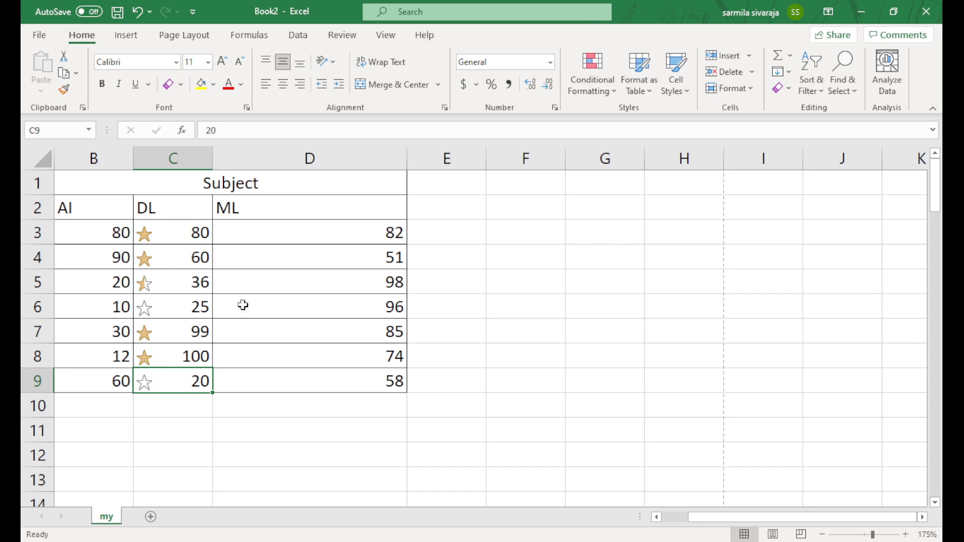
{"action": "left_click_drag", "start_coordinate": [170, 231], "coordinate": [174, 383]}
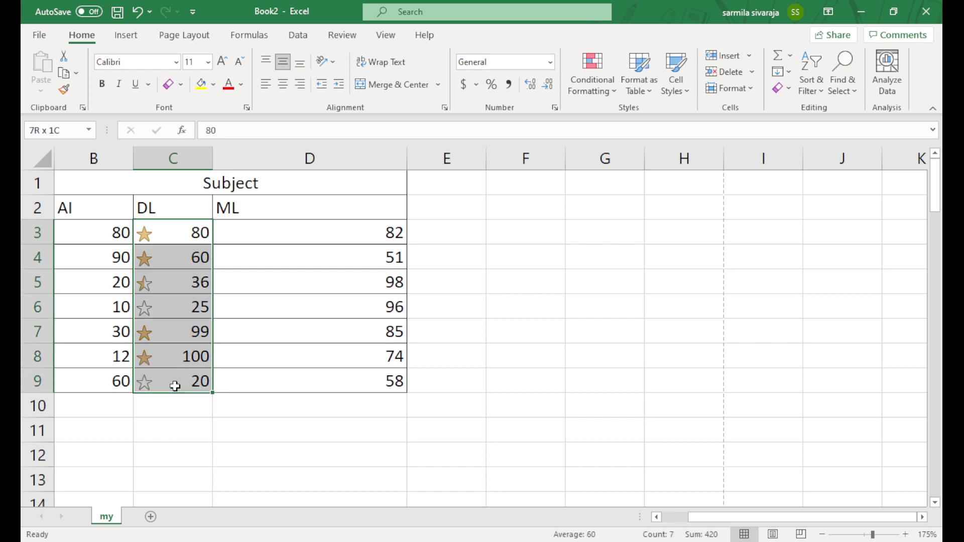
{"action": "left_click", "coordinate": [579, 87]}
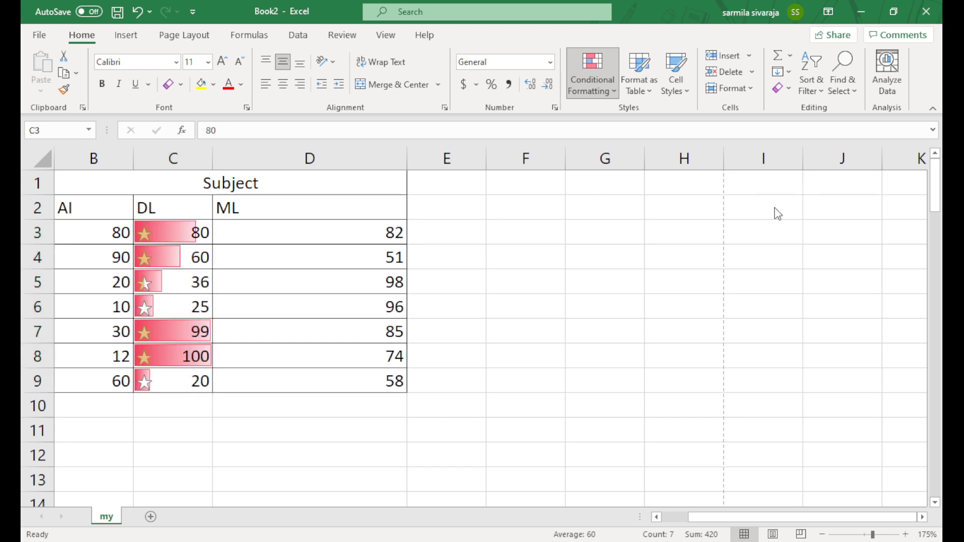
Step: Close the conditional formatting menu unchanged and widen column C far to the right
{"action": "left_click", "coordinate": [598, 77]}
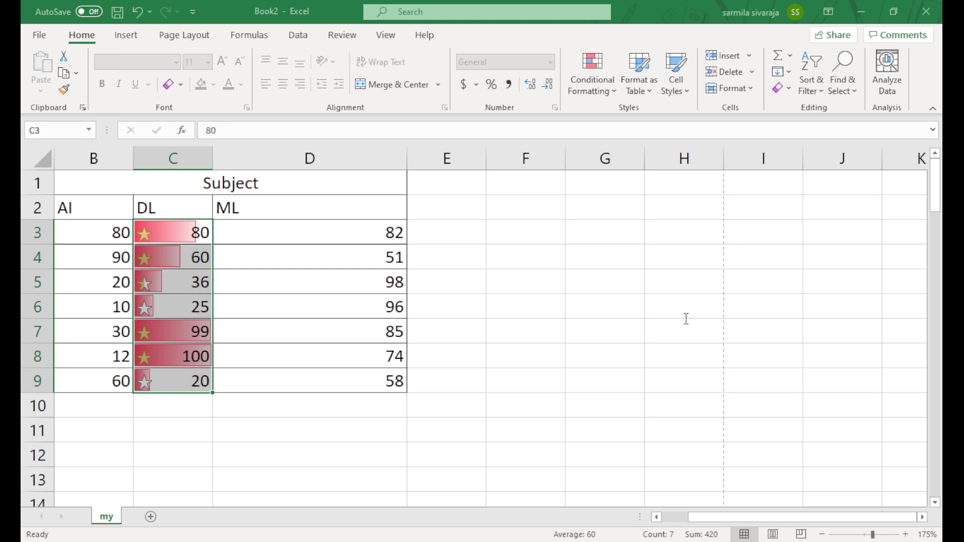
{"action": "key", "text": "Escape"}
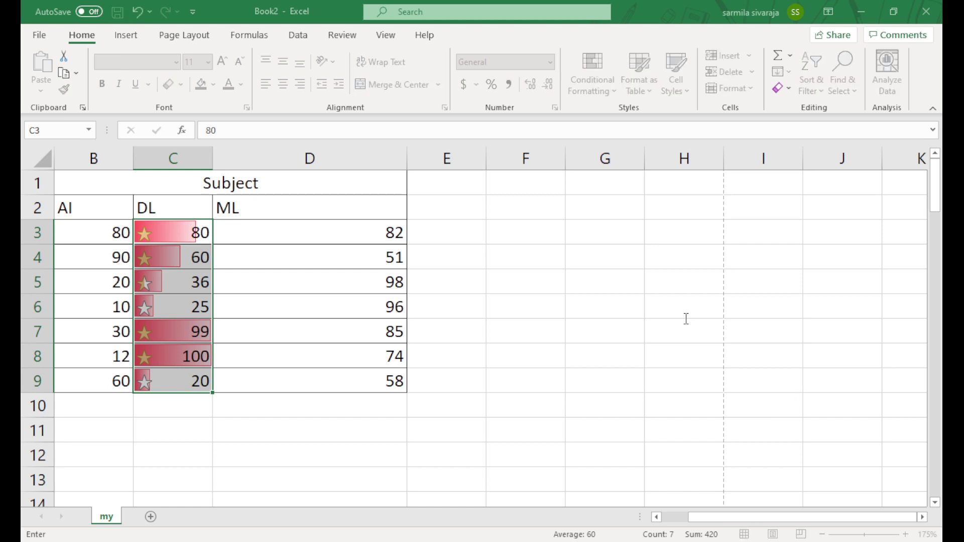
{"action": "left_click", "coordinate": [229, 251]}
{"action": "left_click", "coordinate": [167, 334]}
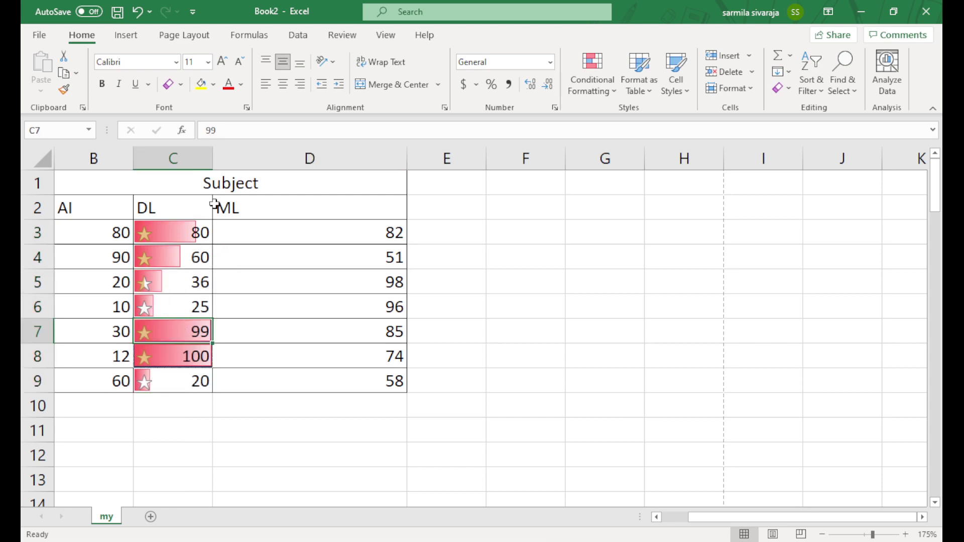
{"action": "left_click_drag", "start_coordinate": [212, 161], "coordinate": [367, 159]}
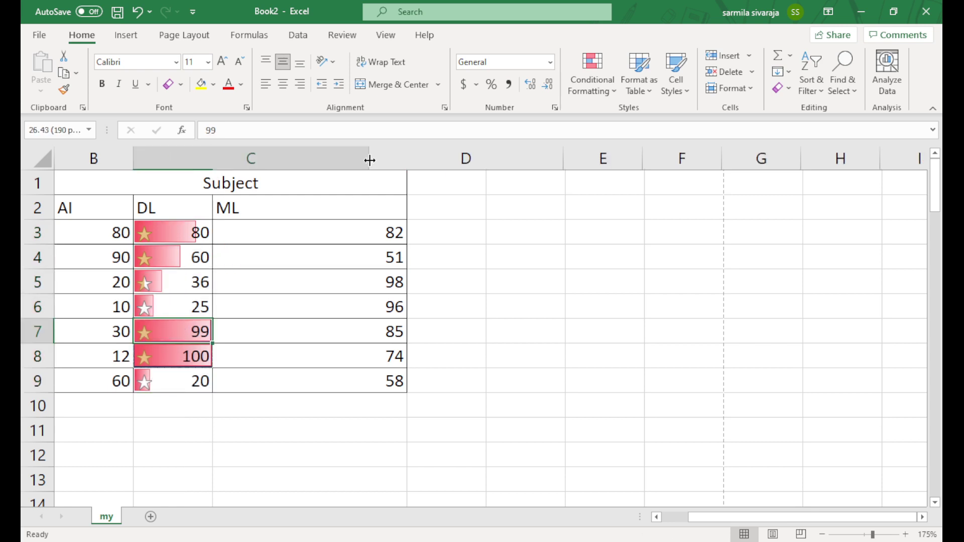
{"action": "left_click", "coordinate": [399, 301]}
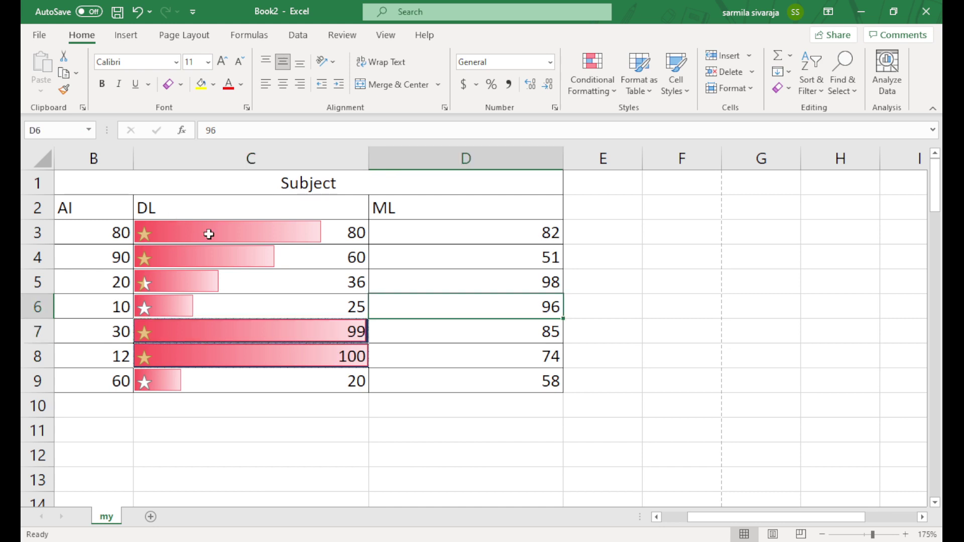
{"action": "left_click_drag", "start_coordinate": [209, 234], "coordinate": [221, 375]}
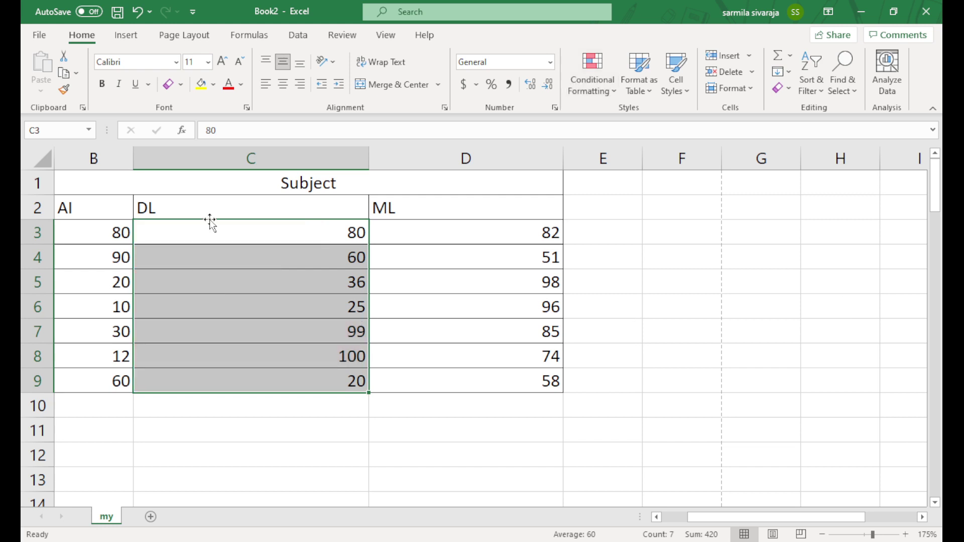
{"action": "left_click", "coordinate": [137, 11]}
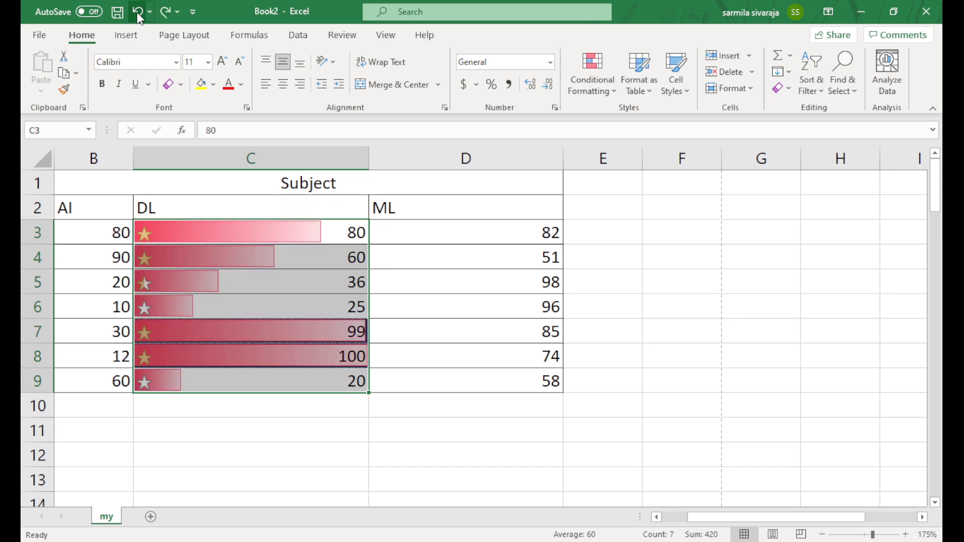
Step: Delete the DL column's formatting rules in Manage Rules, then autofit and moderately widen column C
{"action": "left_click", "coordinate": [589, 97]}
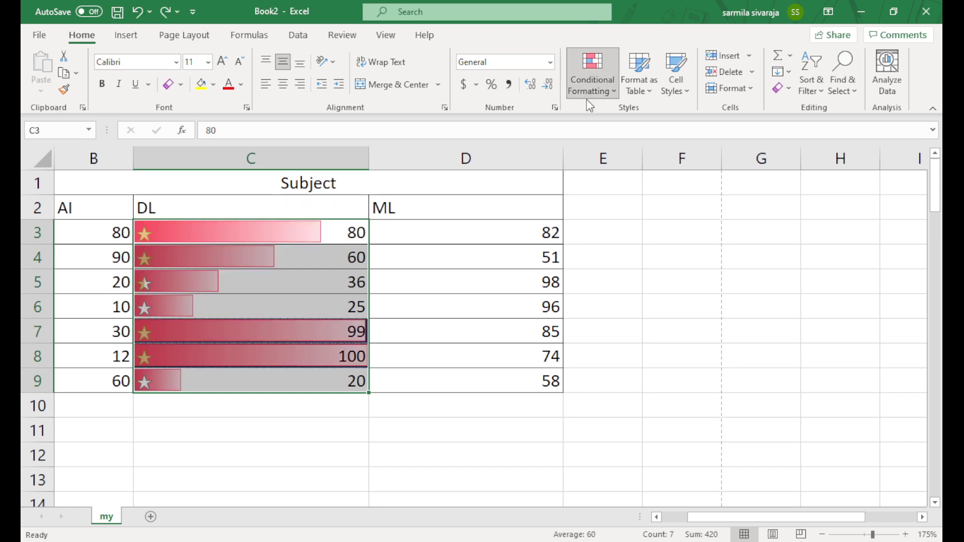
{"action": "left_click", "coordinate": [625, 296]}
{"action": "key", "text": "ctrl+y"}
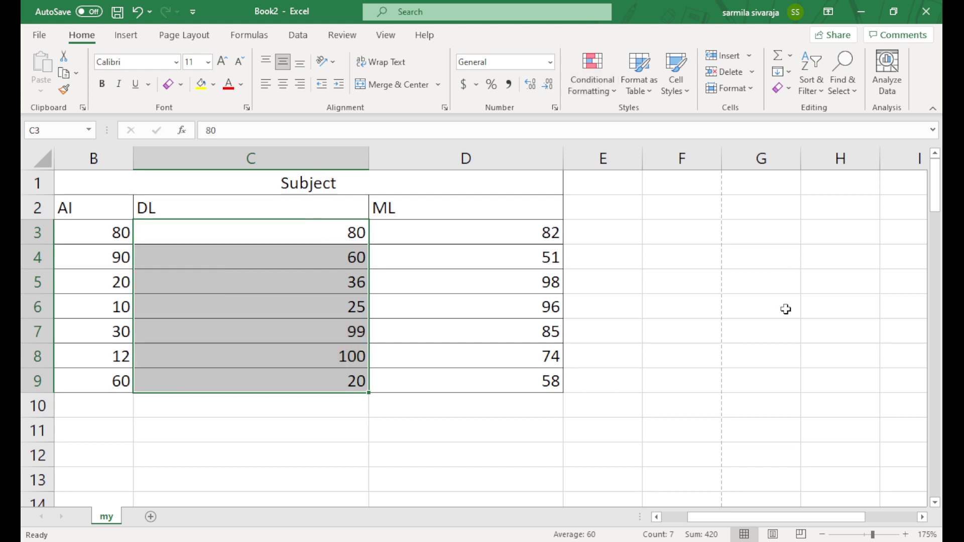
{"action": "double_click", "coordinate": [368, 160]}
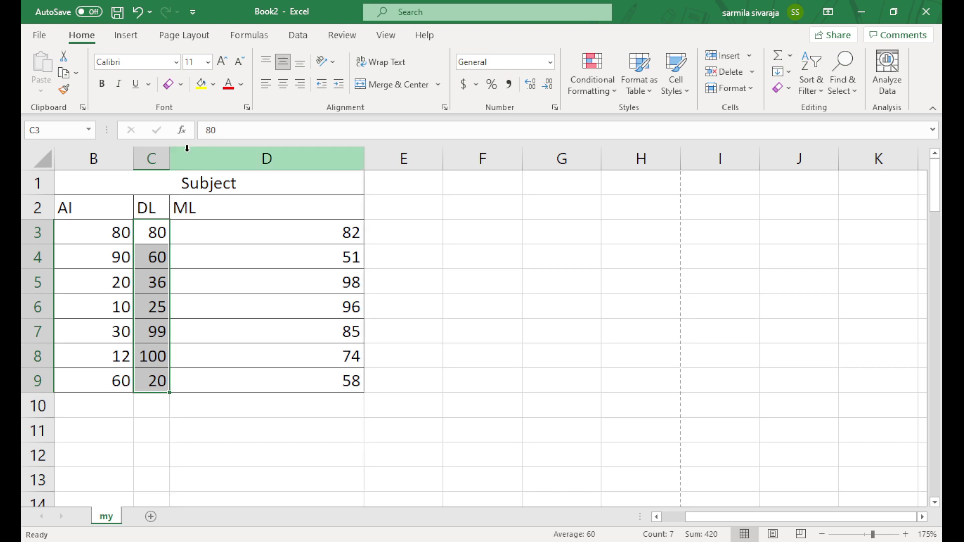
{"action": "left_click_drag", "start_coordinate": [170, 159], "coordinate": [243, 159]}
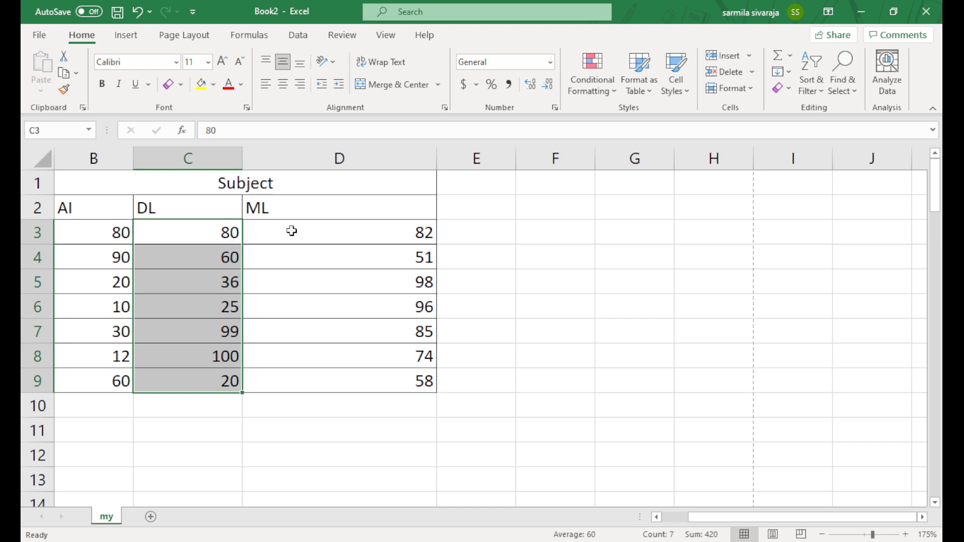
Step: Drag-select the full marks table from A1 to D9, Name column and Subject heading included
{"action": "left_click_drag", "start_coordinate": [291, 232], "coordinate": [330, 382]}
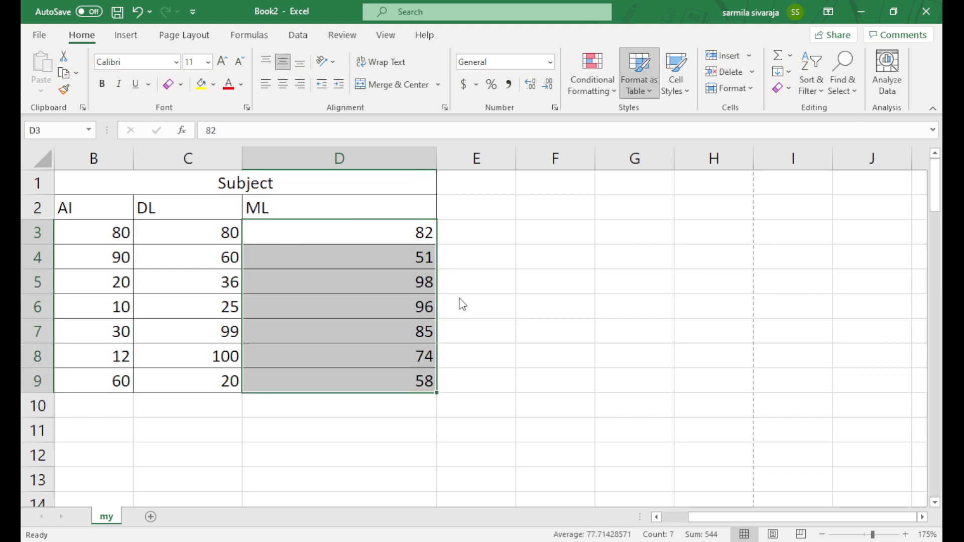
{"action": "left_click_drag", "start_coordinate": [213, 234], "coordinate": [390, 387]}
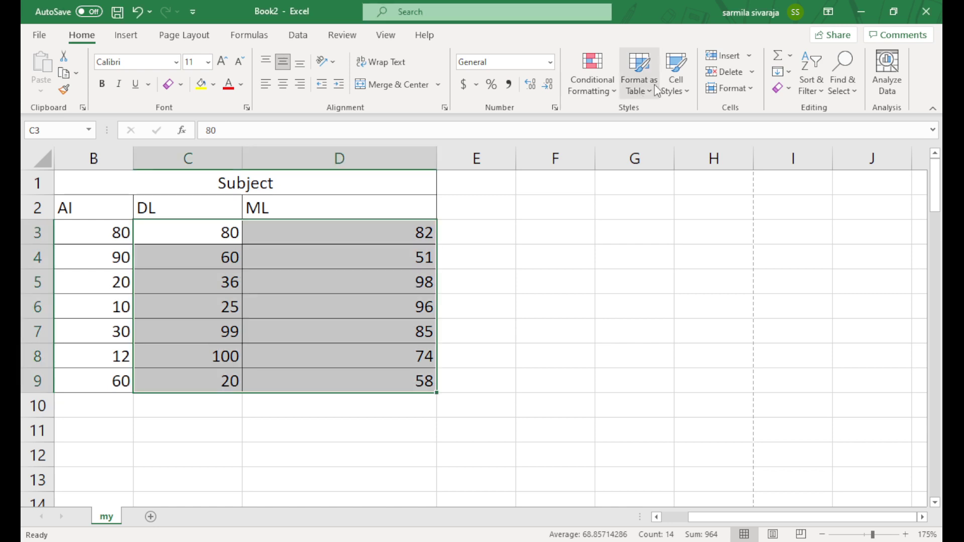
{"action": "left_click", "coordinate": [484, 422]}
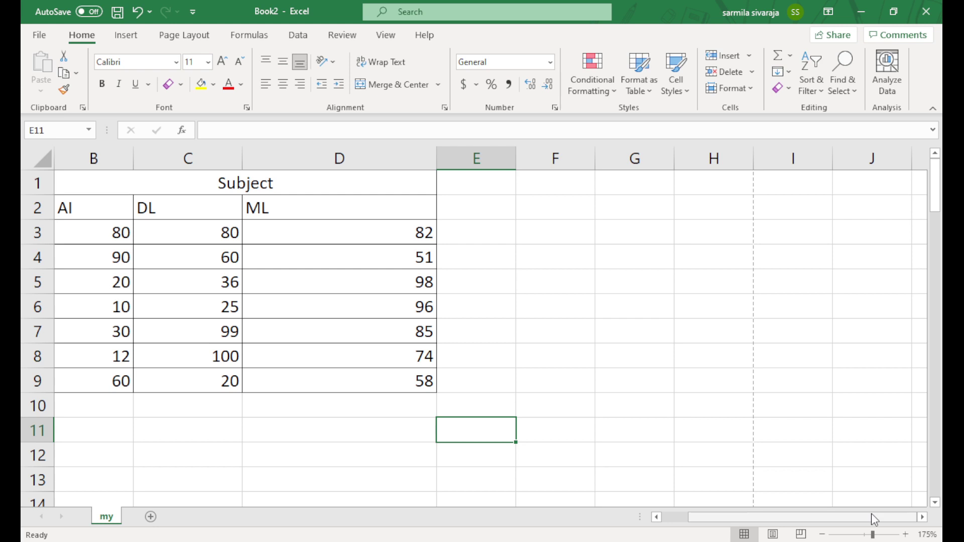
{"action": "left_click_drag", "start_coordinate": [871, 514], "coordinate": [727, 516]}
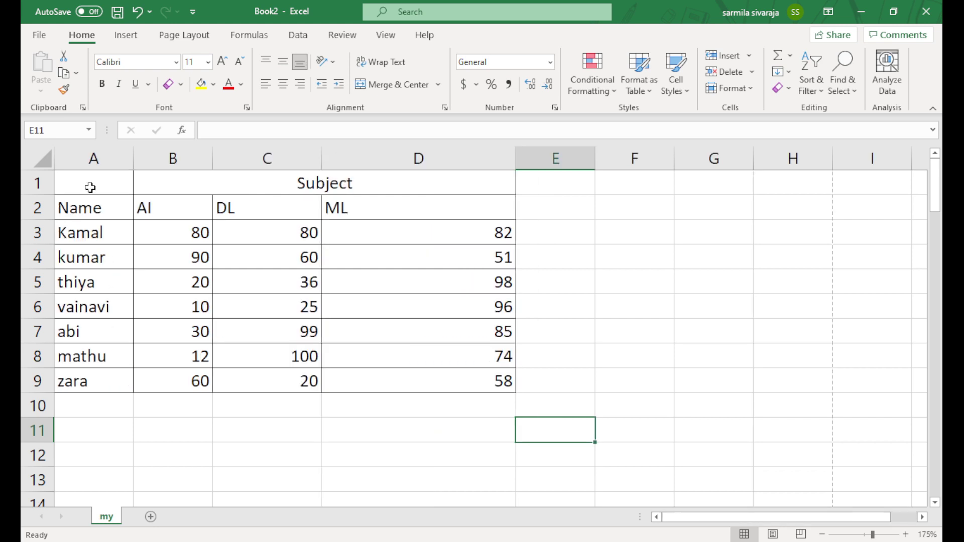
{"action": "left_click_drag", "start_coordinate": [90, 187], "coordinate": [402, 407]}
{"action": "left_click_drag", "start_coordinate": [71, 203], "coordinate": [411, 214]}
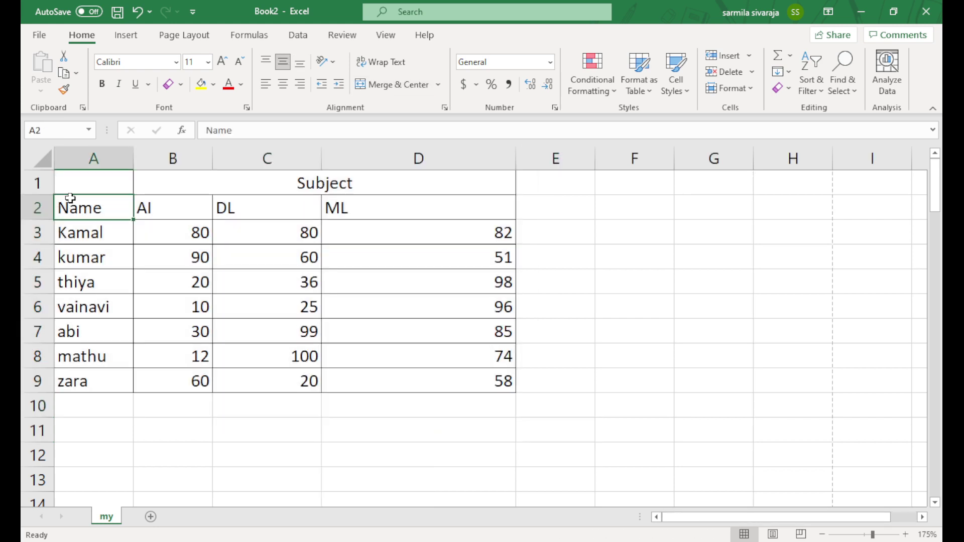
{"action": "left_click", "coordinate": [278, 185]}
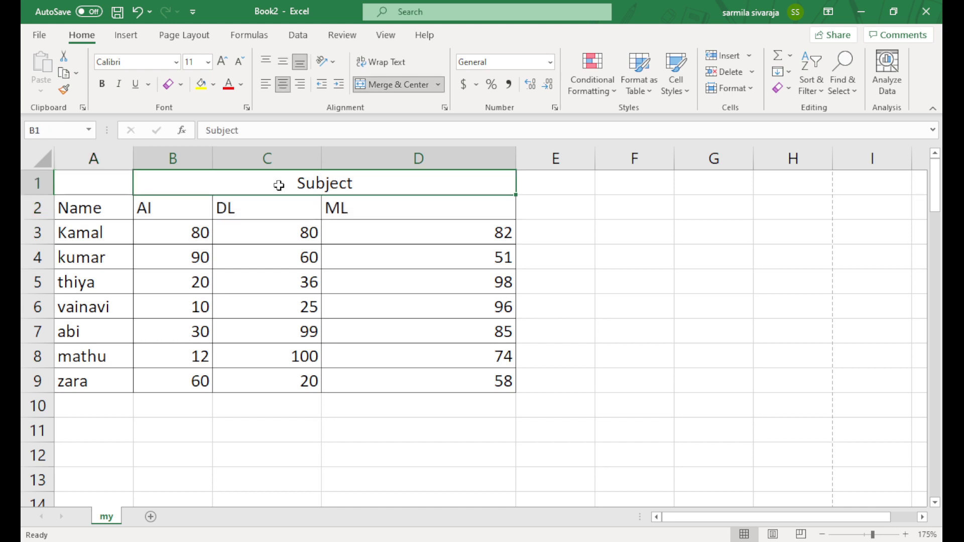
{"action": "left_click_drag", "start_coordinate": [93, 183], "coordinate": [372, 379]}
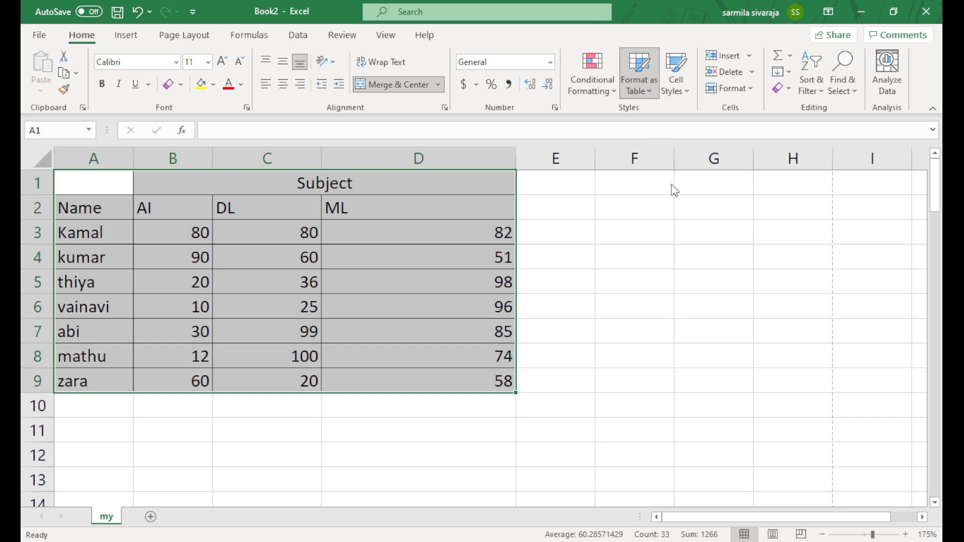
Step: Convert the marks range into an Excel table with Ctrl+T, then reselect it from the Name header
{"action": "key", "text": "ctrl+t"}
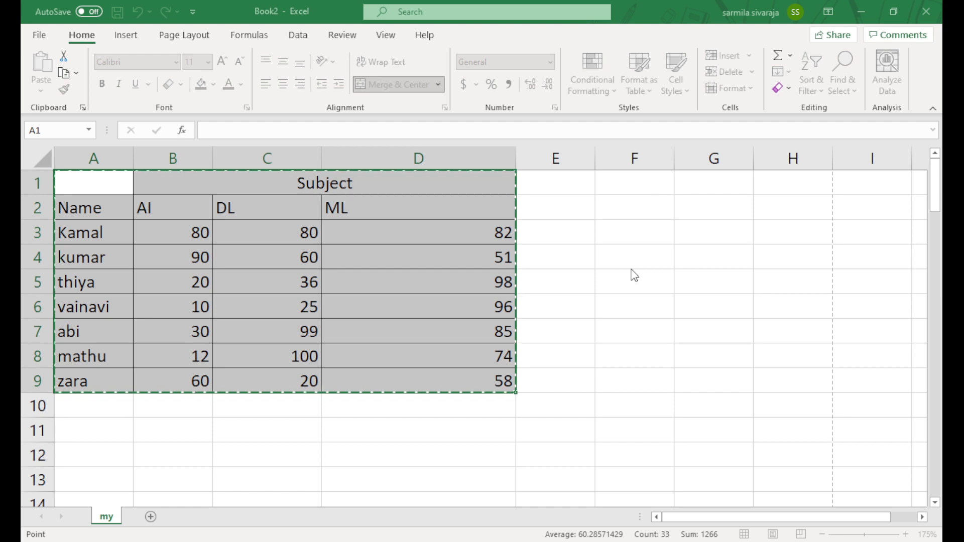
{"action": "left_click", "coordinate": [645, 295]}
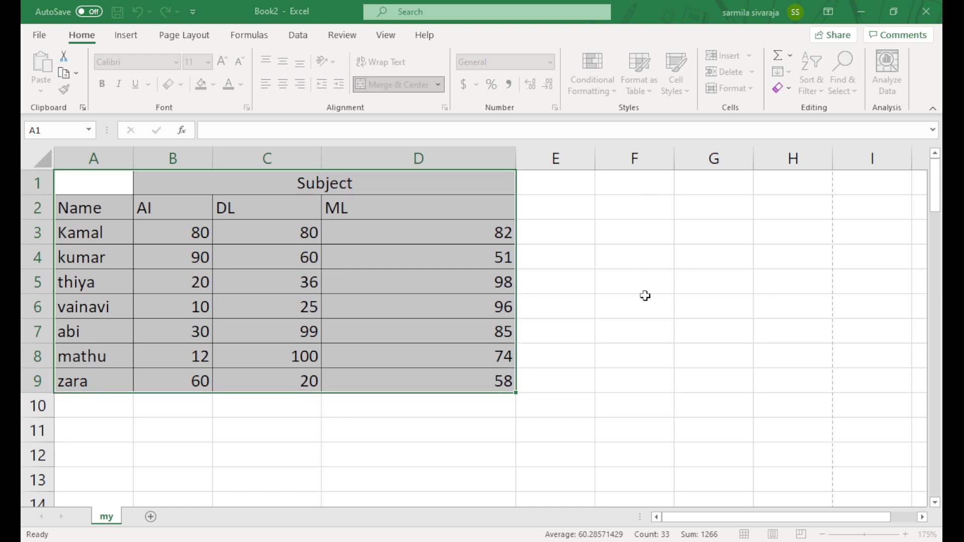
{"action": "left_click", "coordinate": [175, 222]}
{"action": "left_click", "coordinate": [507, 254]}
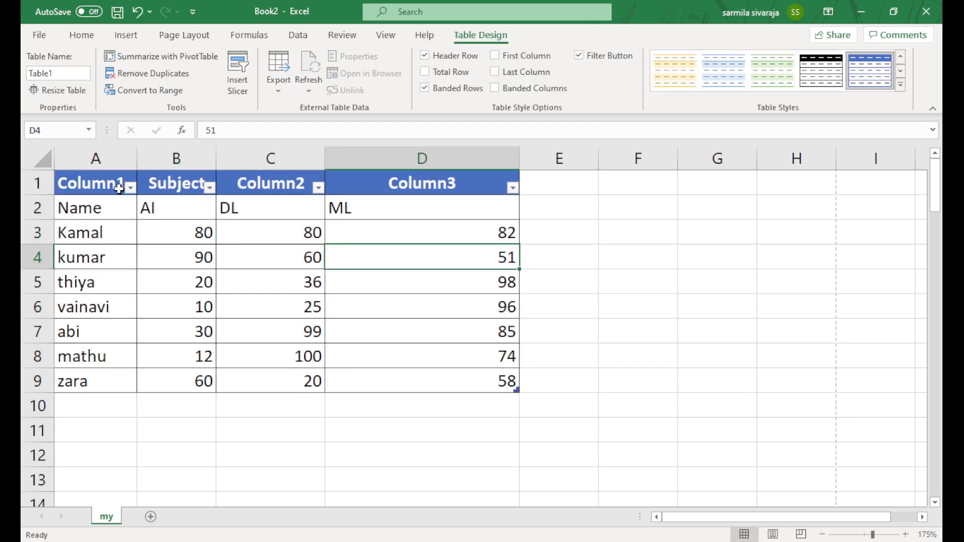
{"action": "left_click", "coordinate": [92, 200]}
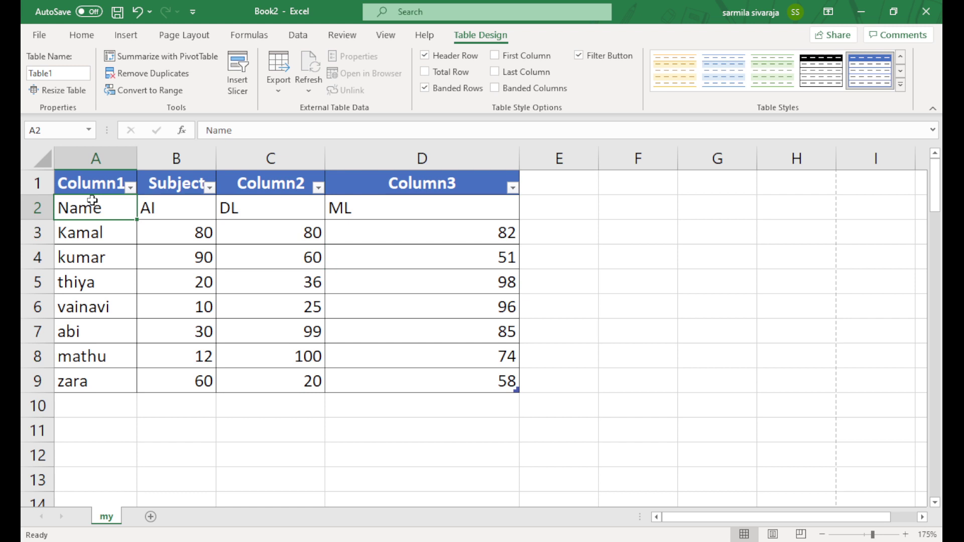
{"action": "mouse_move", "coordinate": [92, 201]}
{"action": "left_mouse_down"}
{"action": "mouse_move", "coordinate": [448, 348]}
{"action": "mouse_move", "coordinate": [448, 381]}
{"action": "left_mouse_up"}
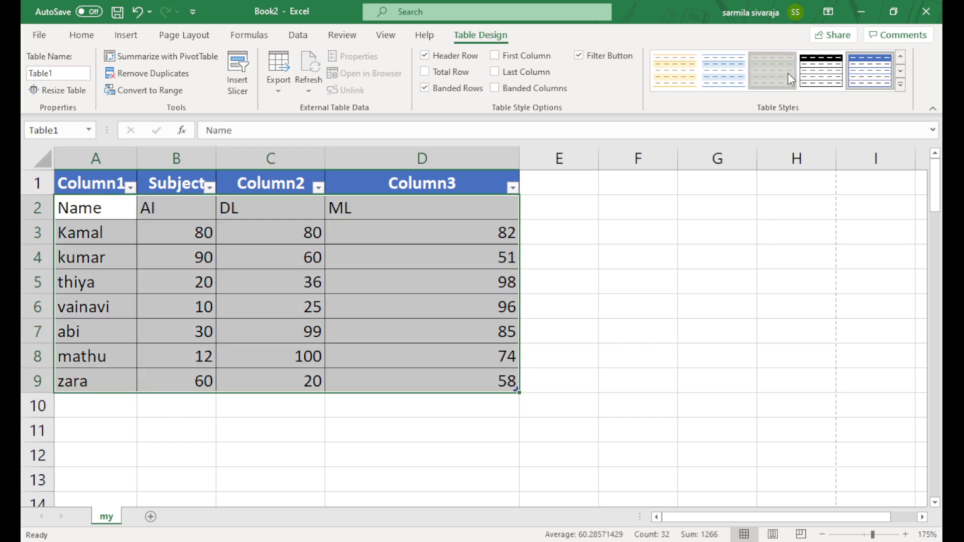
Step: Apply the gold medium banded table style to A1:D9
{"action": "left_click", "coordinate": [721, 74]}
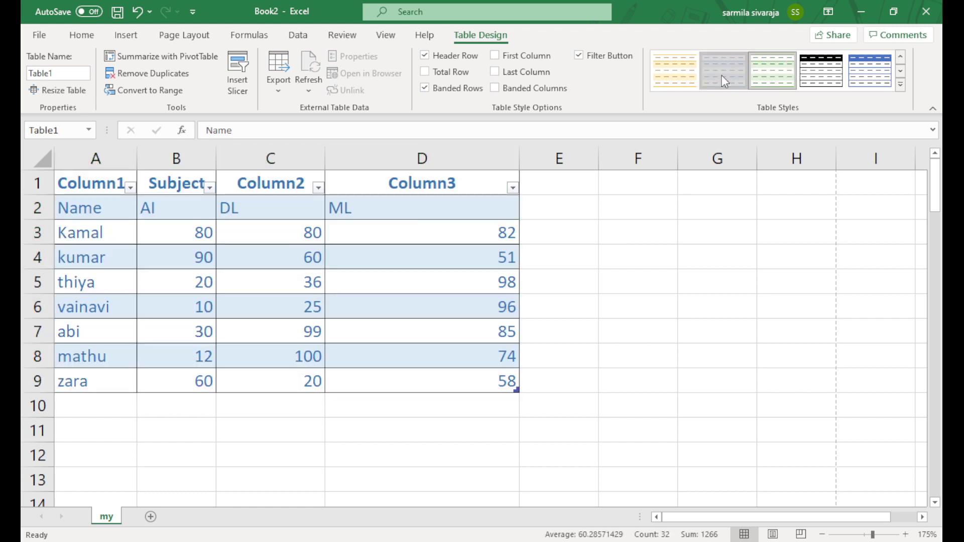
{"action": "left_click", "coordinate": [674, 70]}
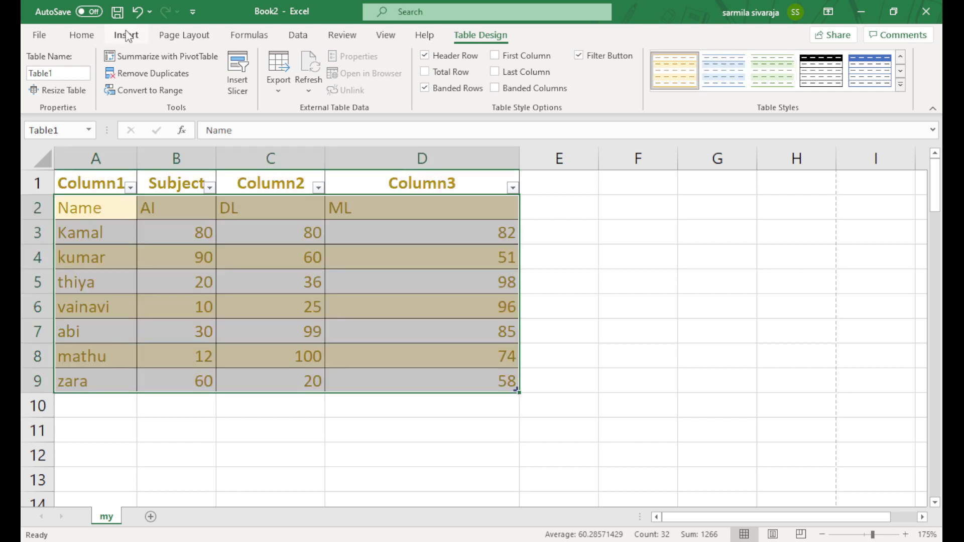
{"action": "left_click", "coordinate": [82, 34]}
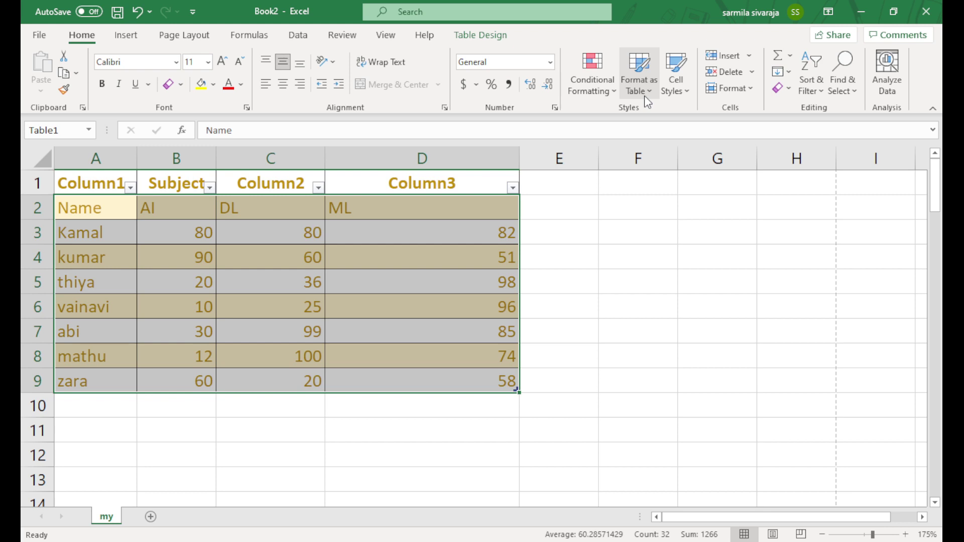
{"action": "left_click", "coordinate": [646, 95]}
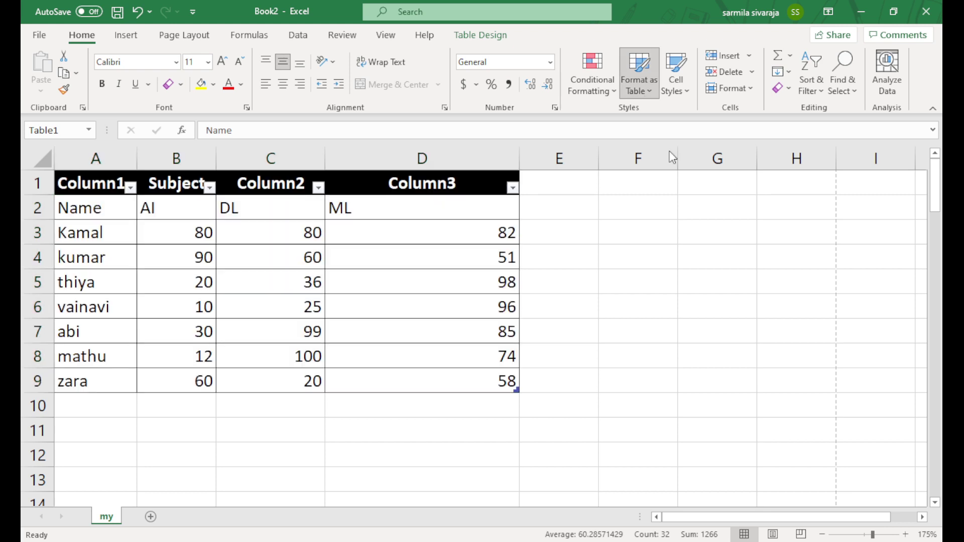
{"action": "left_click", "coordinate": [390, 210]}
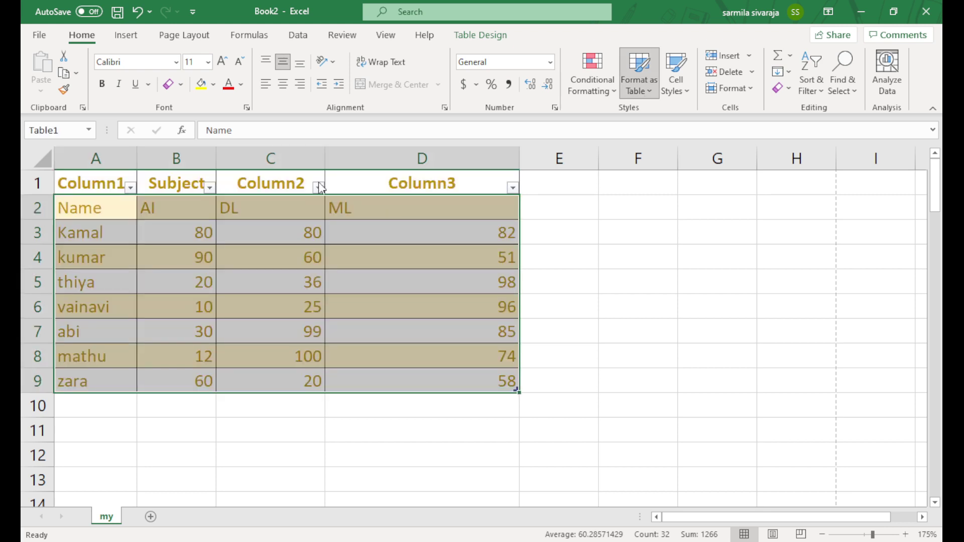
{"action": "left_click", "coordinate": [524, 190]}
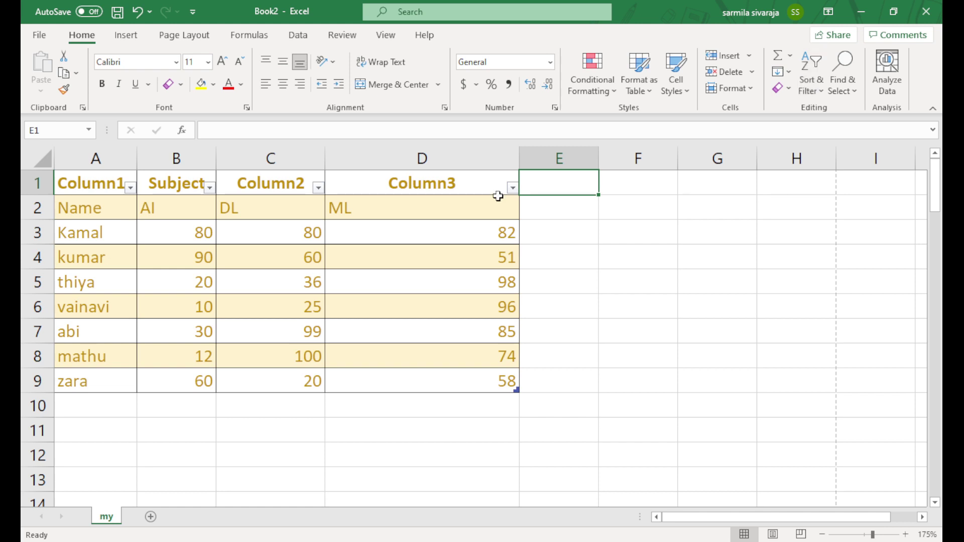
Step: Undo the Column2 sort and the table formatting to get back the plain bordered range
{"action": "left_click", "coordinate": [316, 187]}
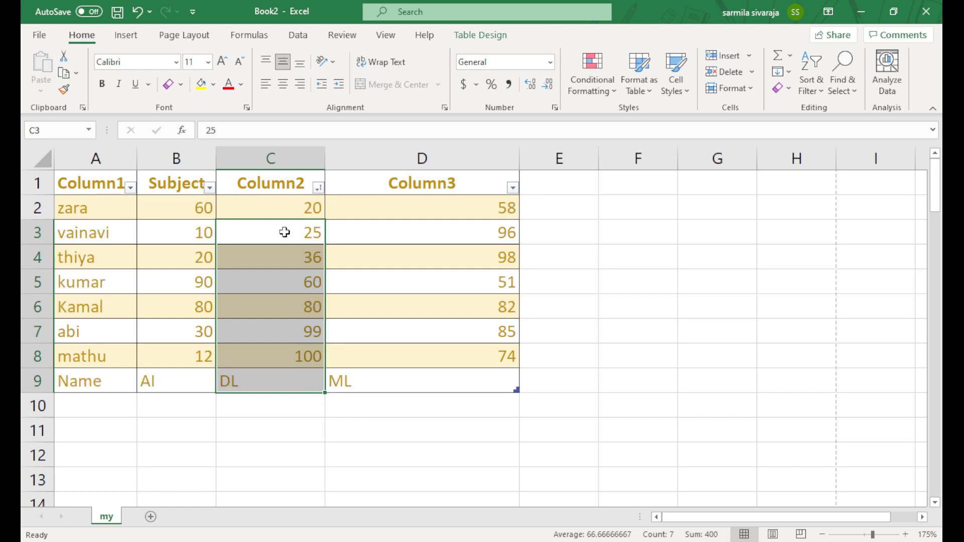
{"action": "left_click_drag", "start_coordinate": [285, 208], "coordinate": [285, 356]}
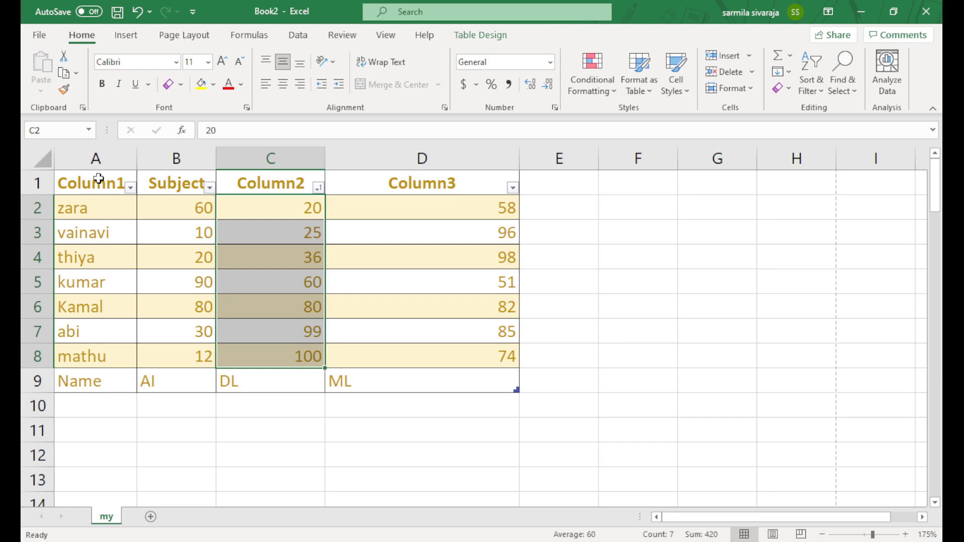
{"action": "left_click", "coordinate": [135, 14]}
{"action": "left_click", "coordinate": [136, 14]}
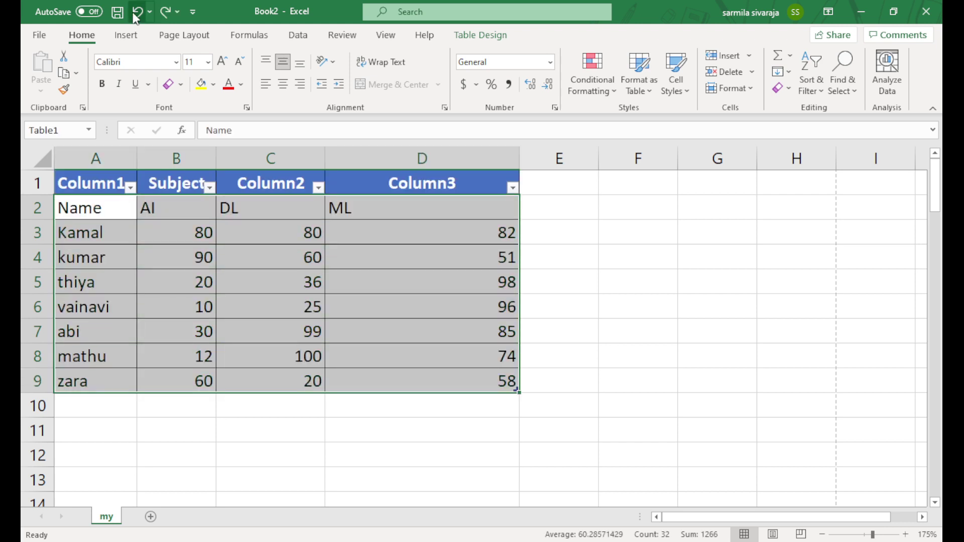
{"action": "left_click", "coordinate": [134, 13]}
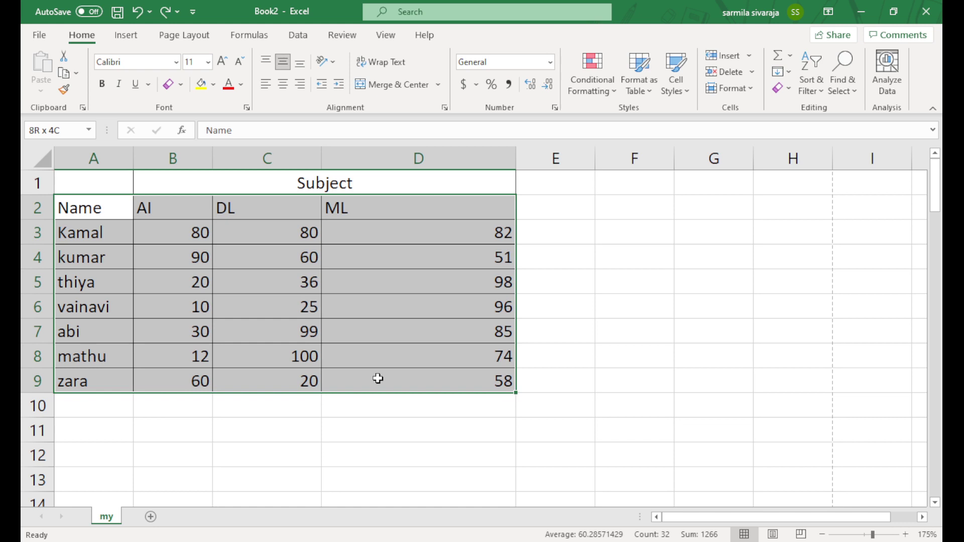
Step: Select the Name-to-ML data range A2:D9 and bring up the Insert tab
{"action": "left_click_drag", "start_coordinate": [378, 379], "coordinate": [378, 378]}
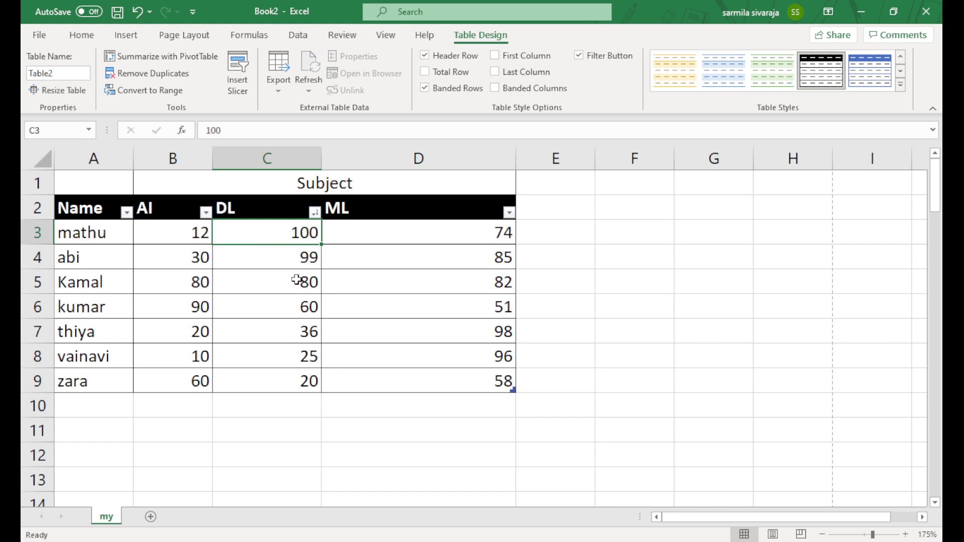
{"action": "key", "text": "alt+n"}
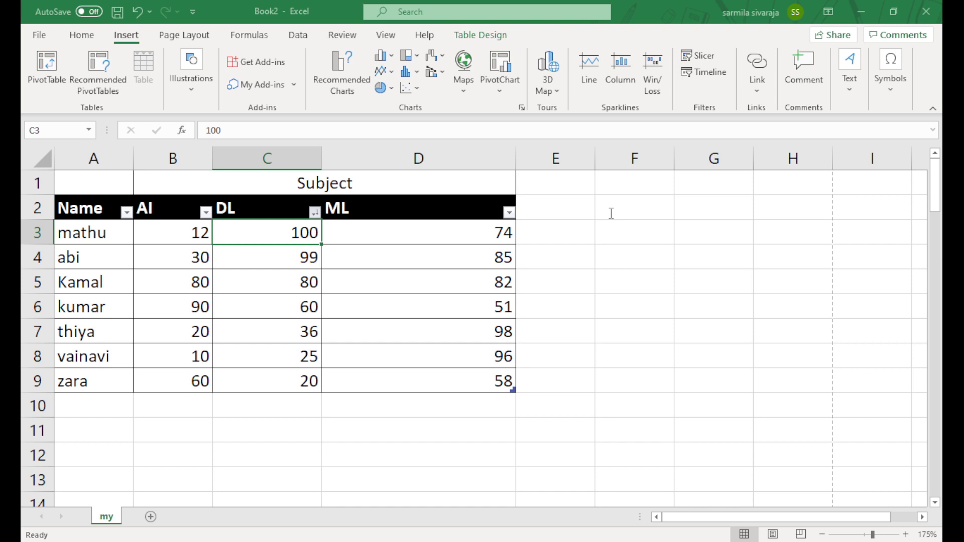
Step: Filter the DL column so only the values 100, 99, 25 and 20 remain visible
{"action": "left_click_drag", "start_coordinate": [281, 232], "coordinate": [275, 253]}
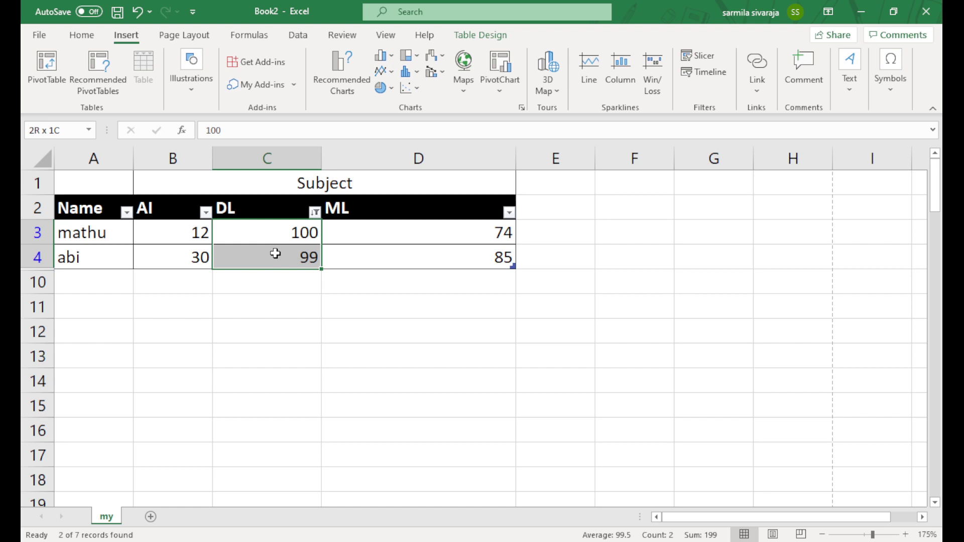
{"action": "left_click_drag", "start_coordinate": [275, 253], "coordinate": [275, 253]}
{"action": "left_click_drag", "start_coordinate": [66, 233], "coordinate": [67, 270]}
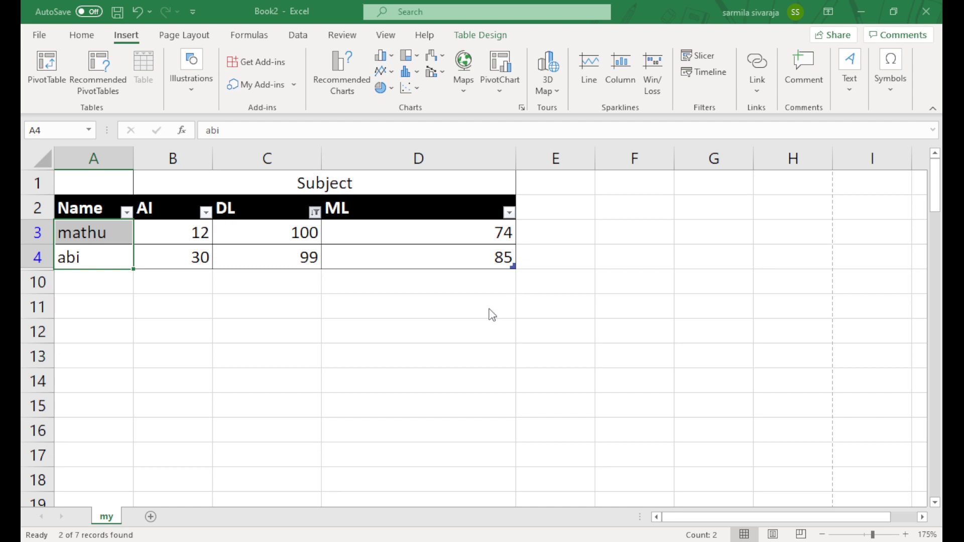
{"action": "key", "text": "ctrl+z"}
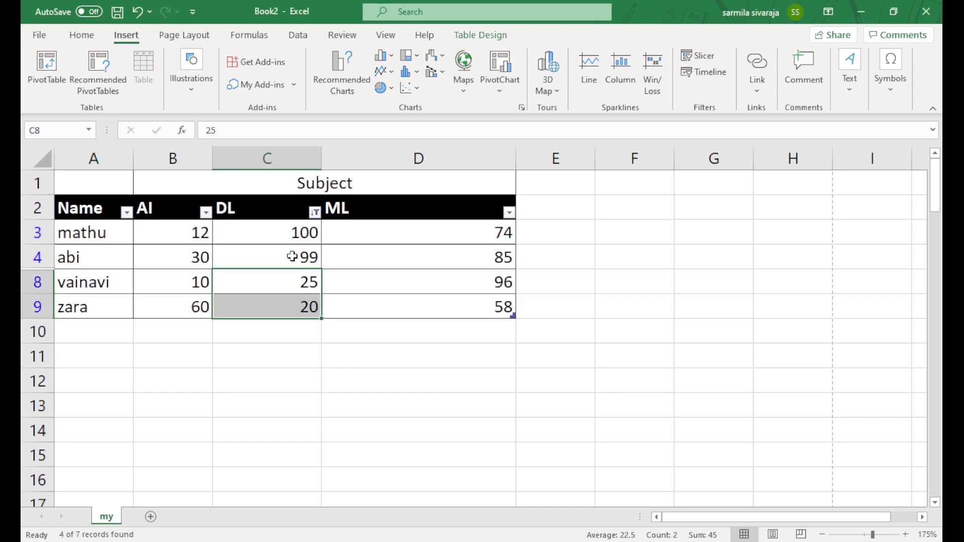
{"action": "left_click_drag", "start_coordinate": [301, 256], "coordinate": [294, 232]}
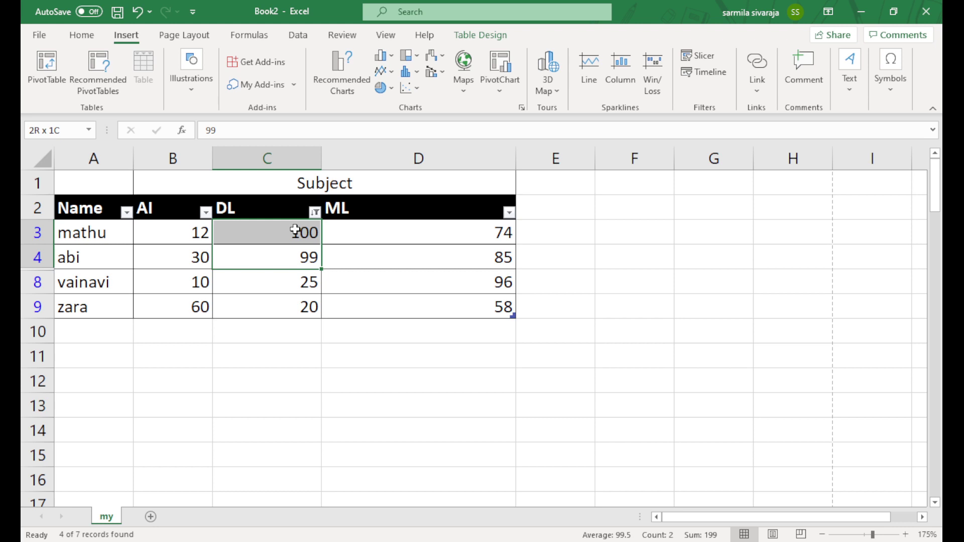
Step: Apply the blue light style from the Table Design styles gallery to the filtered table
{"action": "left_click", "coordinate": [82, 36]}
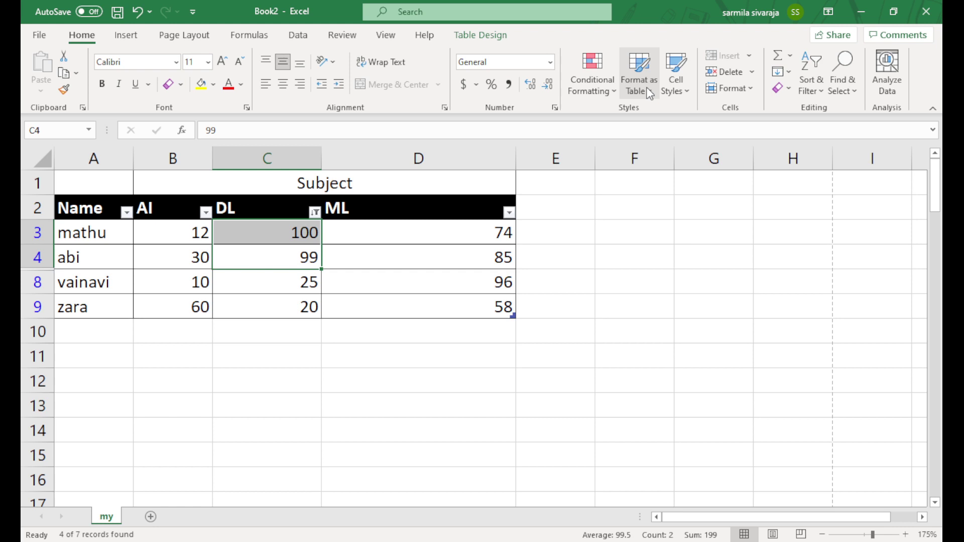
{"action": "left_click", "coordinate": [499, 38]}
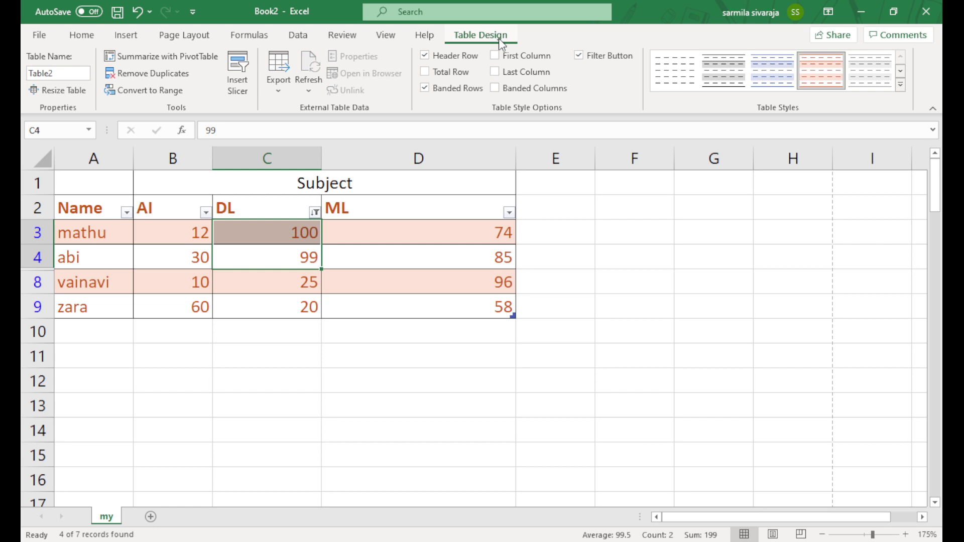
{"action": "left_click", "coordinate": [900, 71]}
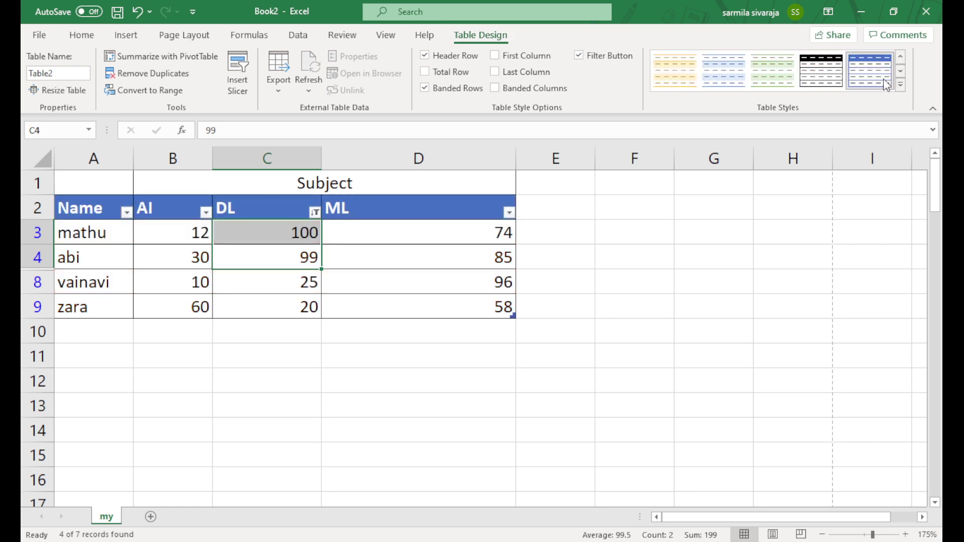
{"action": "left_click", "coordinate": [886, 84]}
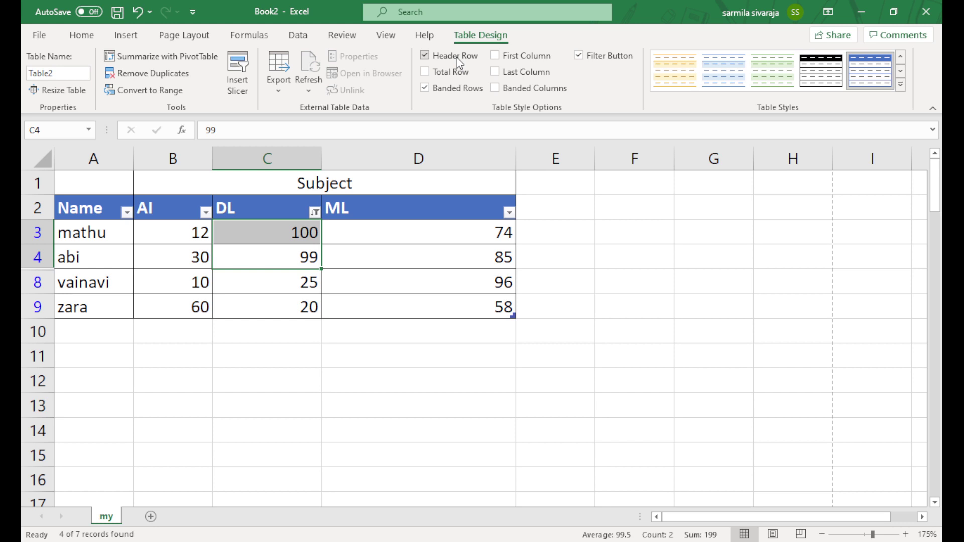
Step: Toggle the table's Header Row and Total Row options off and back on
{"action": "left_click", "coordinate": [424, 57]}
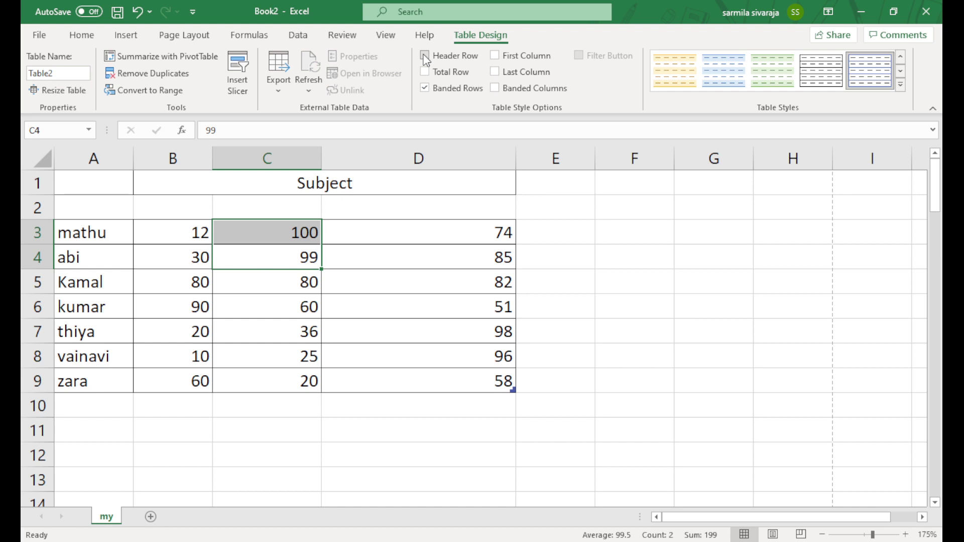
{"action": "left_click", "coordinate": [425, 56]}
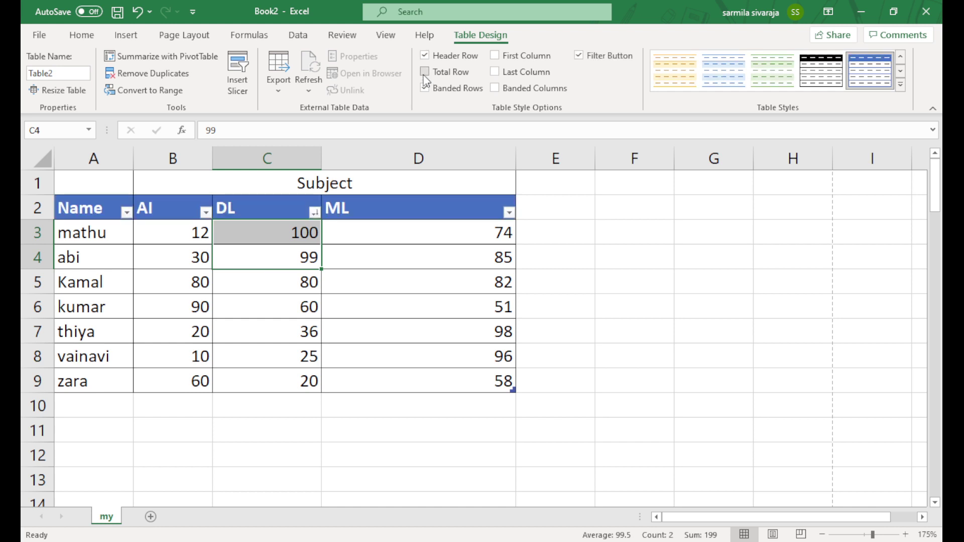
{"action": "left_click_drag", "start_coordinate": [80, 406], "coordinate": [407, 412]}
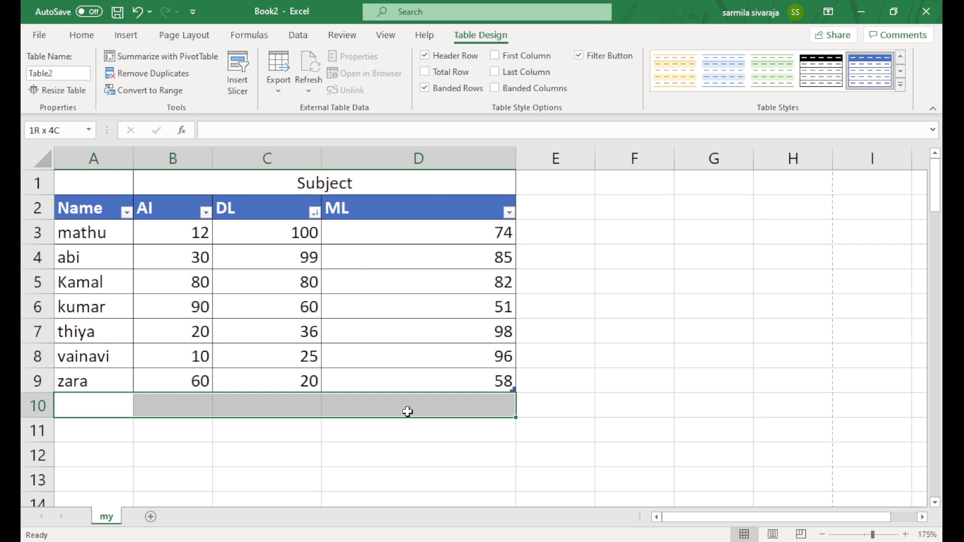
{"action": "left_click", "coordinate": [424, 72]}
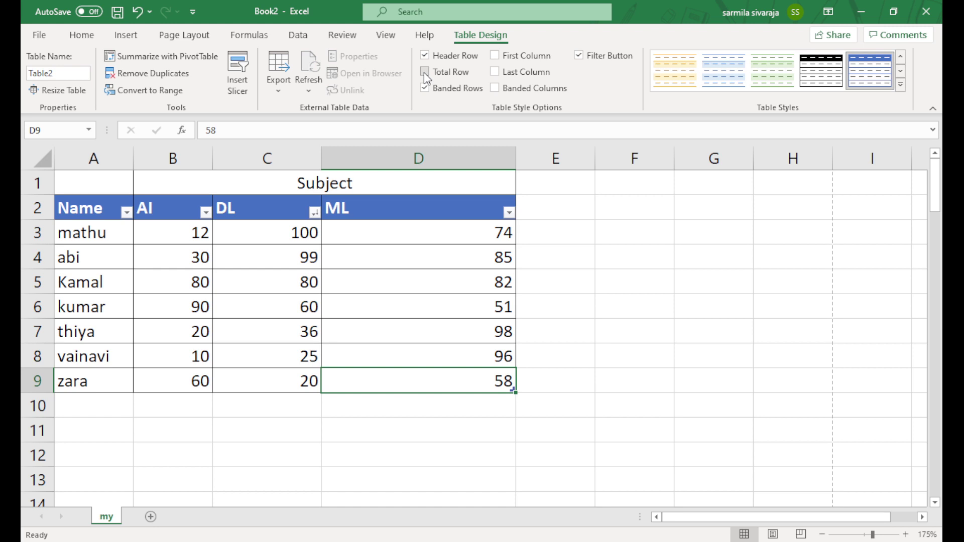
{"action": "left_click", "coordinate": [425, 72]}
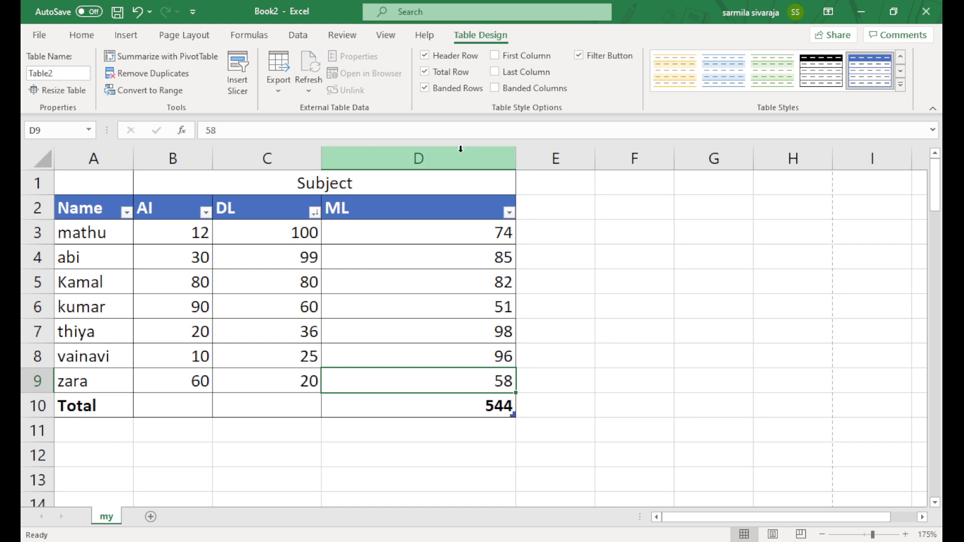
{"action": "left_click", "coordinate": [424, 72]}
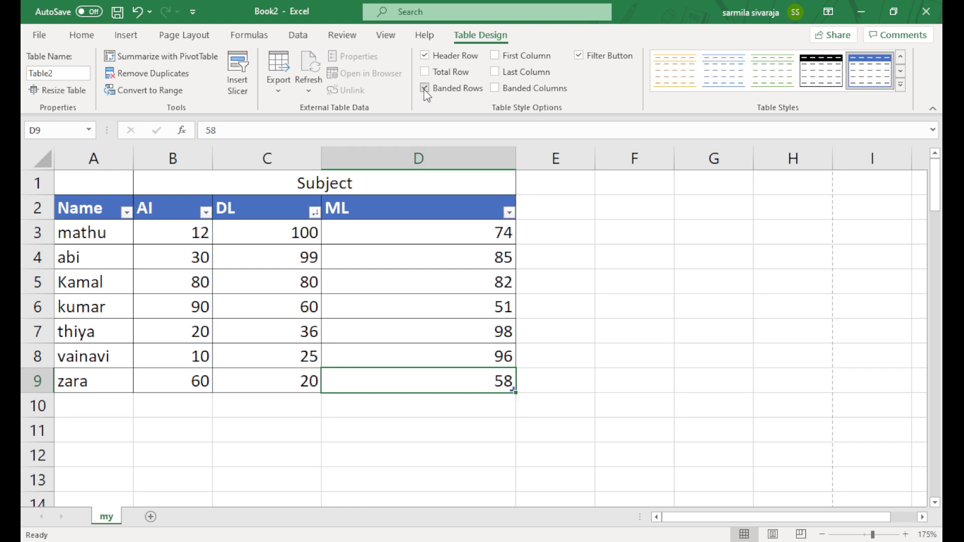
Step: Turn on bold First Column and Last Column emphasis plus Banded Columns
{"action": "left_click", "coordinate": [495, 57]}
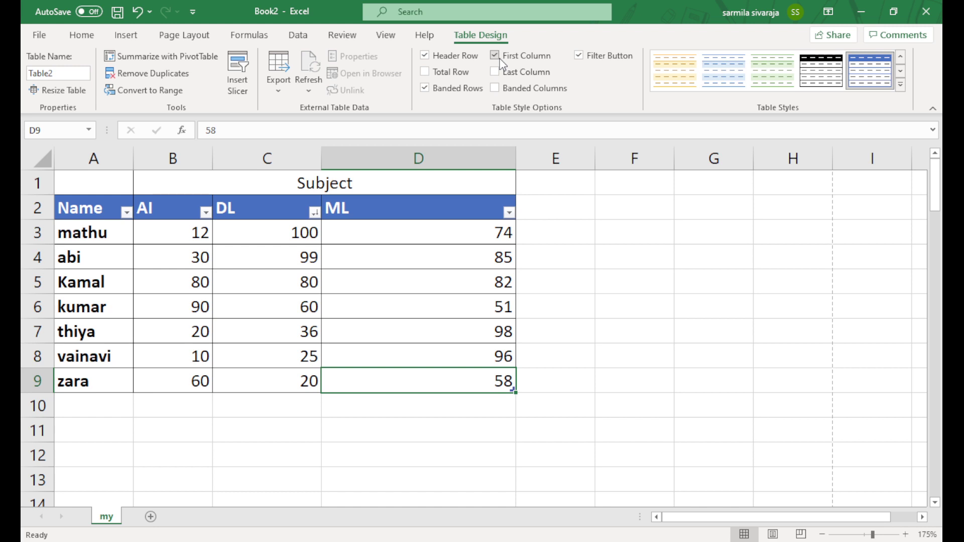
{"action": "left_click", "coordinate": [495, 55]}
{"action": "left_click", "coordinate": [495, 72]}
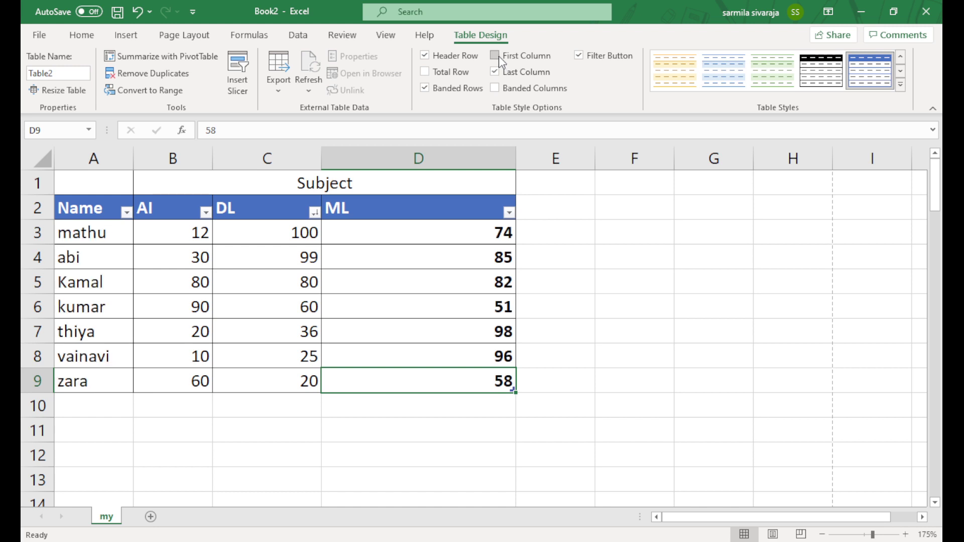
{"action": "left_click", "coordinate": [499, 56]}
{"action": "left_click", "coordinate": [497, 89]}
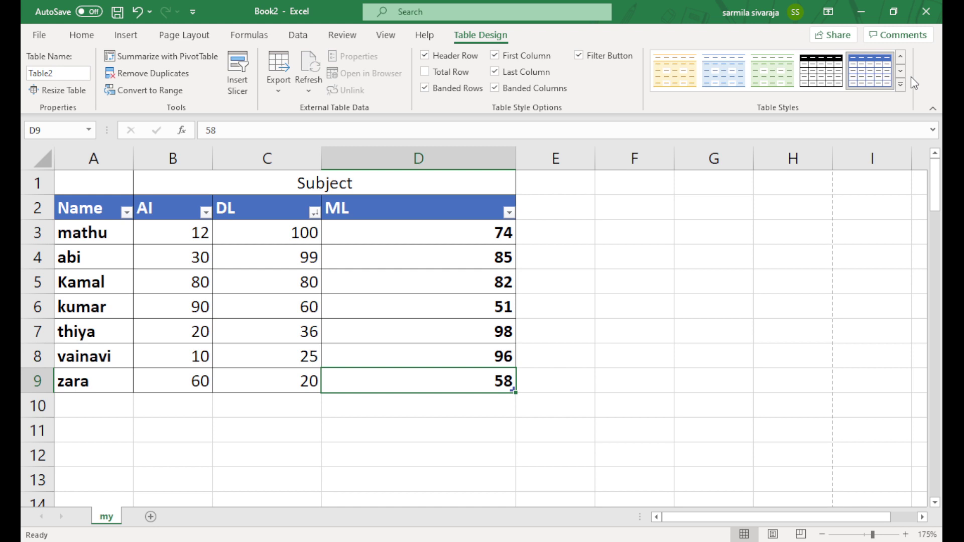
Step: Undo the last change, toggle Banded Columns, and select the DL values C3:C9
{"action": "key", "text": "ctrl+z"}
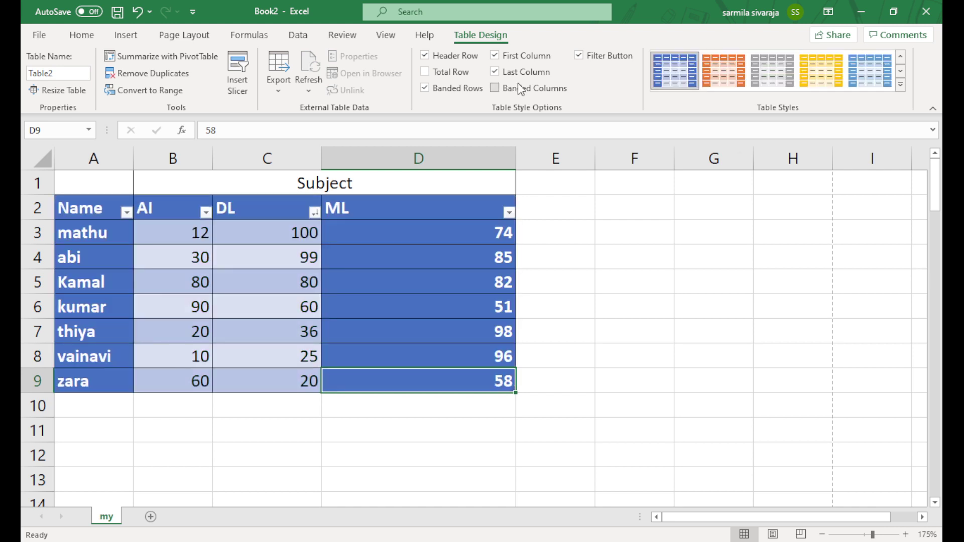
{"action": "left_click", "coordinate": [494, 88]}
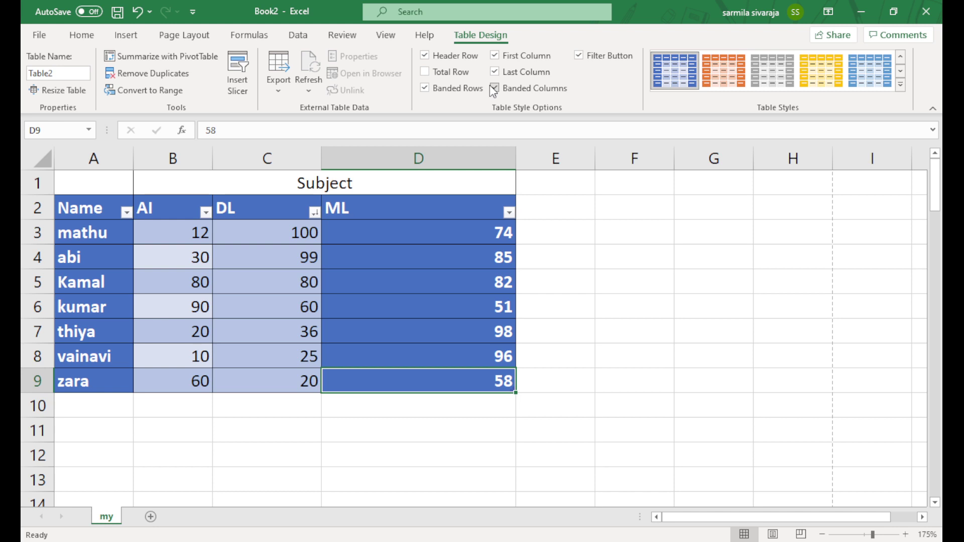
{"action": "left_click", "coordinate": [273, 149]}
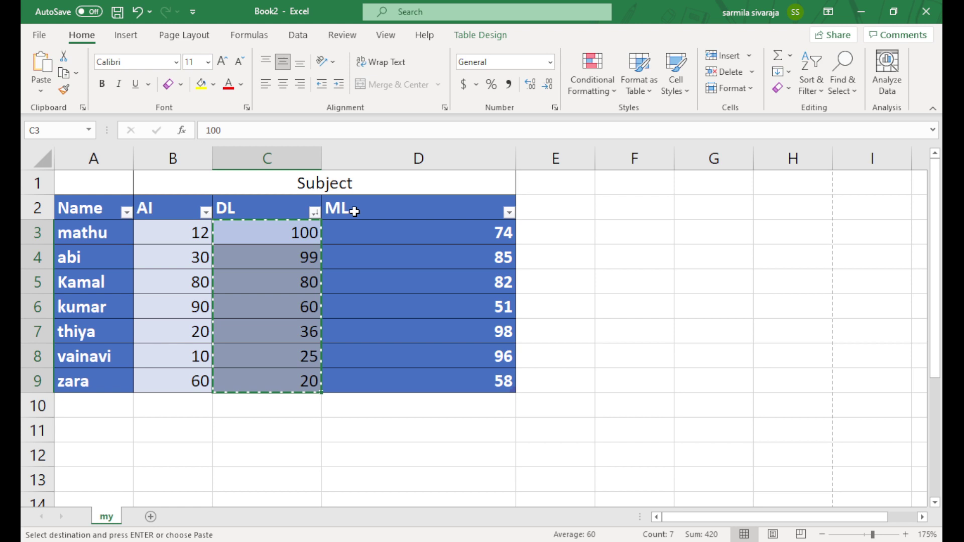
Step: Paste the copied DL marks into column D starting at D2 and turn on Banded Columns
{"action": "left_click", "coordinate": [355, 211]}
{"action": "key", "text": "Return"}
{"action": "left_click", "coordinate": [266, 281]}
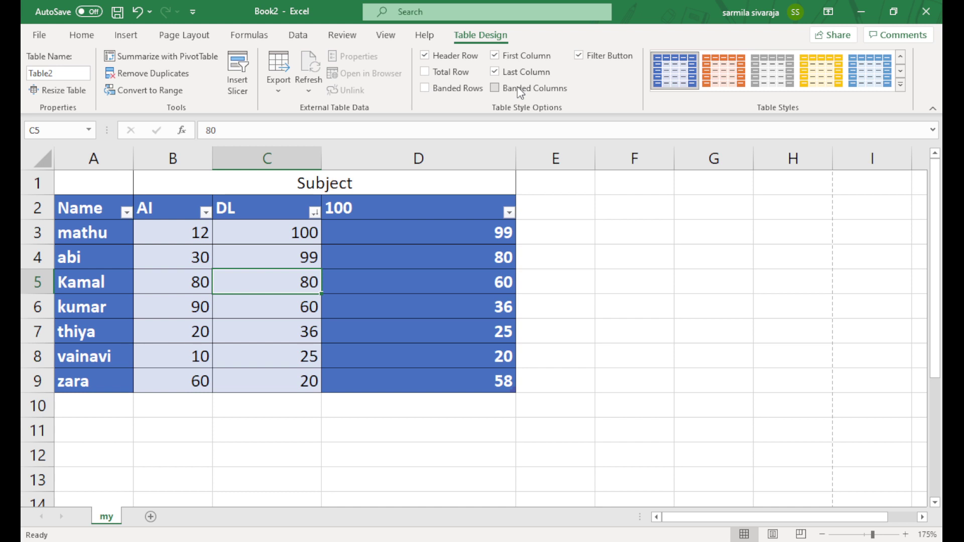
{"action": "left_click", "coordinate": [496, 88]}
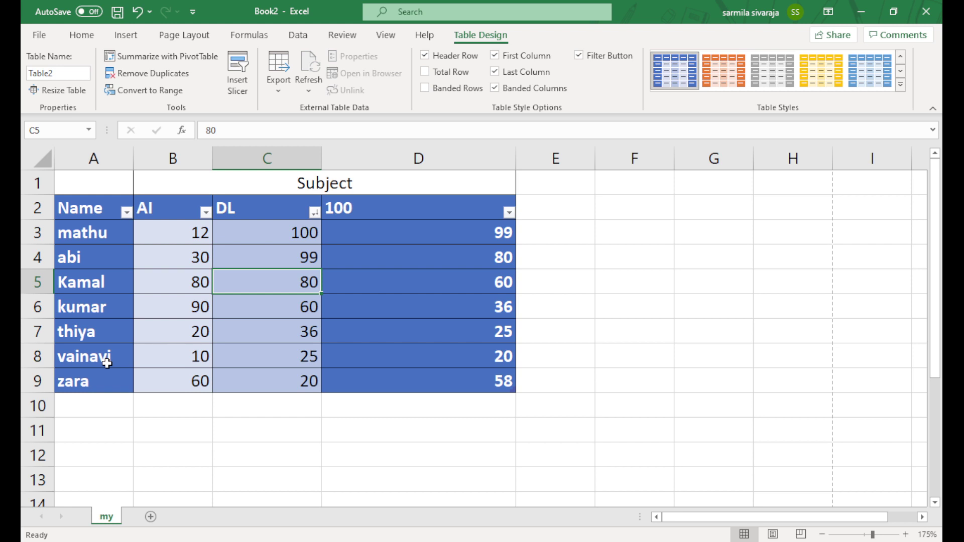
Step: Select two student rows in turn, then click an empty cell outside the table
{"action": "left_click", "coordinate": [43, 232]}
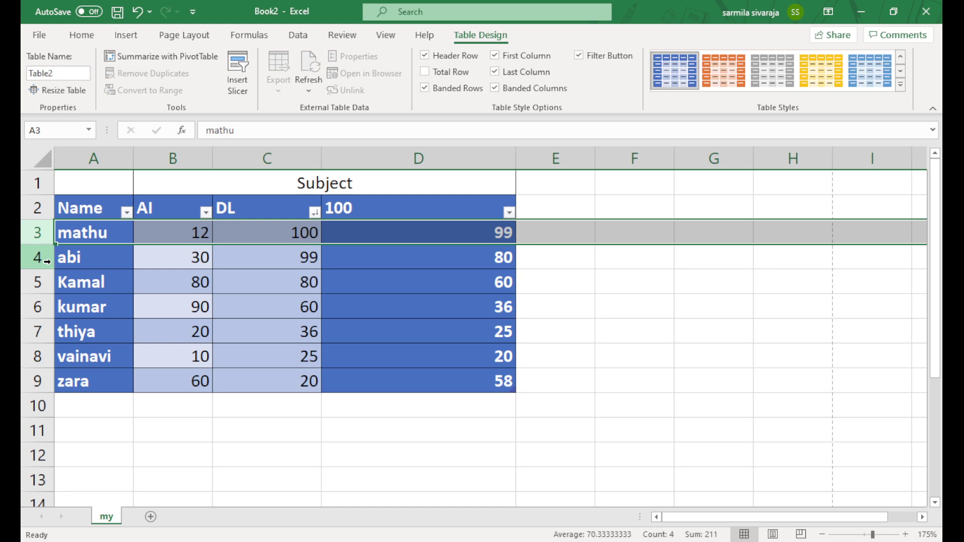
{"action": "left_click", "coordinate": [45, 332]}
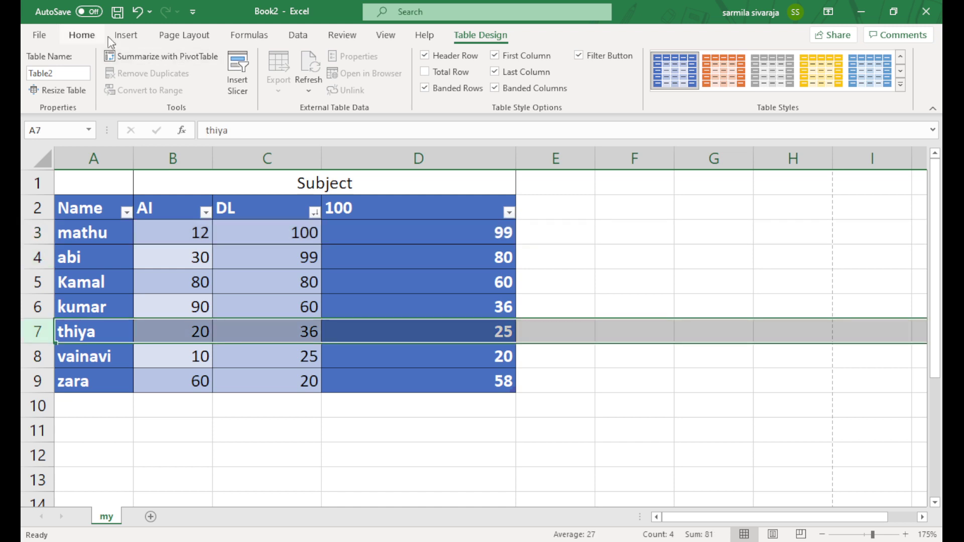
{"action": "left_click", "coordinate": [634, 257]}
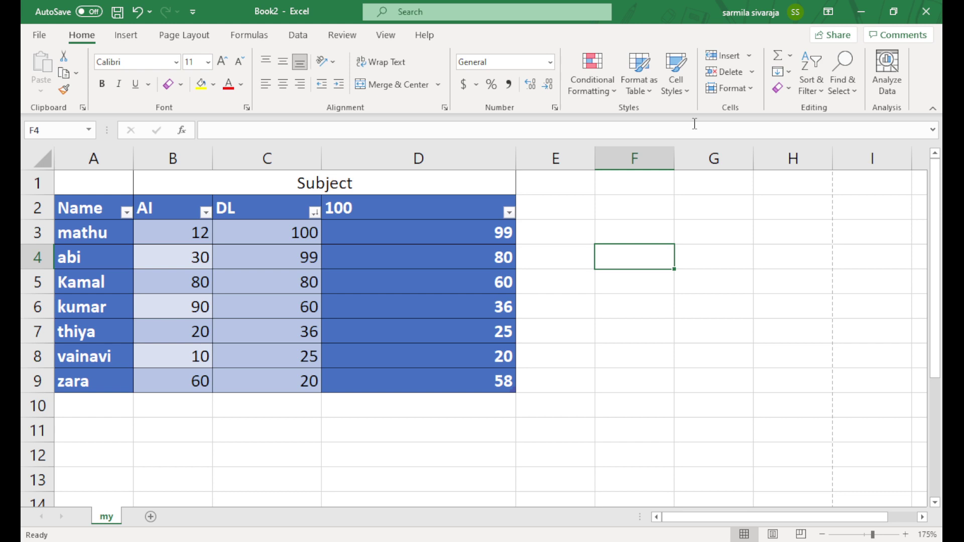
Step: Give the DL mark 36 in C7 the pink 'Bad' cell style and select column D
{"action": "key", "text": "Left"}
{"action": "key", "text": "Left"}
{"action": "key", "text": "Left"}
{"action": "key", "text": "Down"}
{"action": "key", "text": "Down"}
{"action": "key", "text": "Down"}
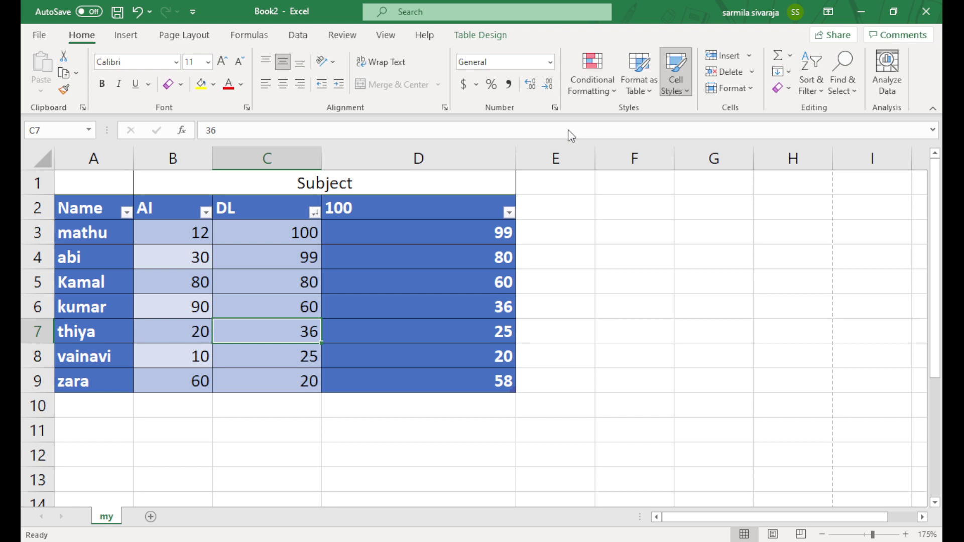
{"action": "left_click", "coordinate": [511, 248]}
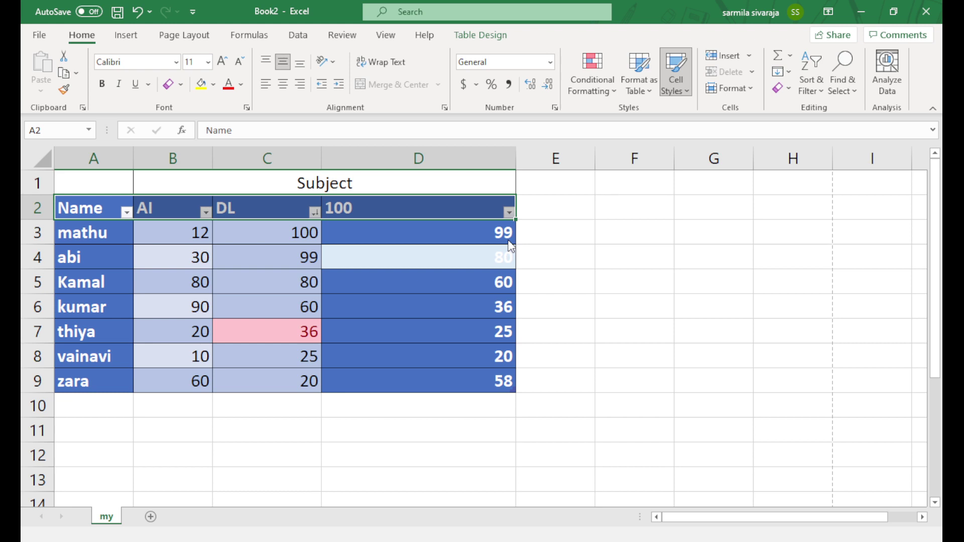
{"action": "left_click", "coordinate": [505, 159]}
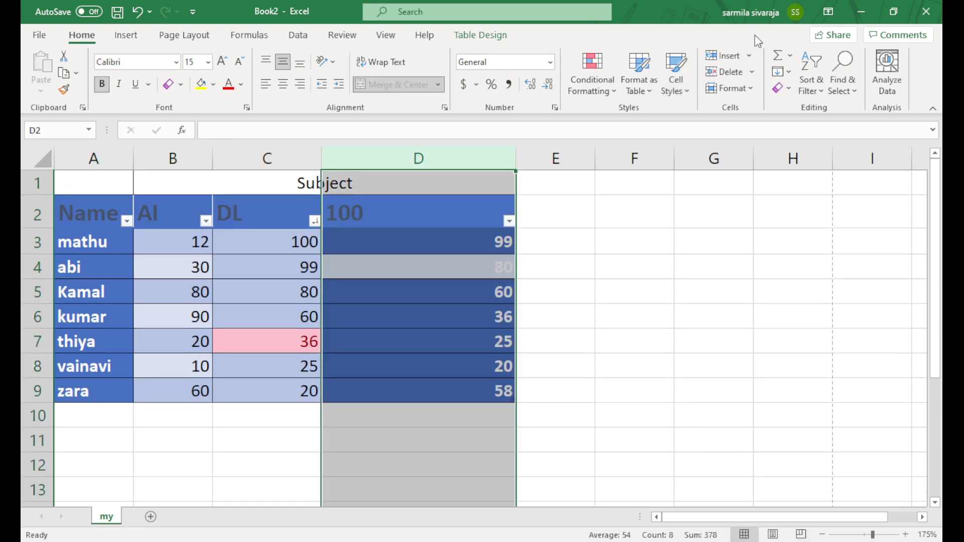
Step: Insert an empty Column1 table column at D and delete the table column headed 100
{"action": "left_click", "coordinate": [748, 61]}
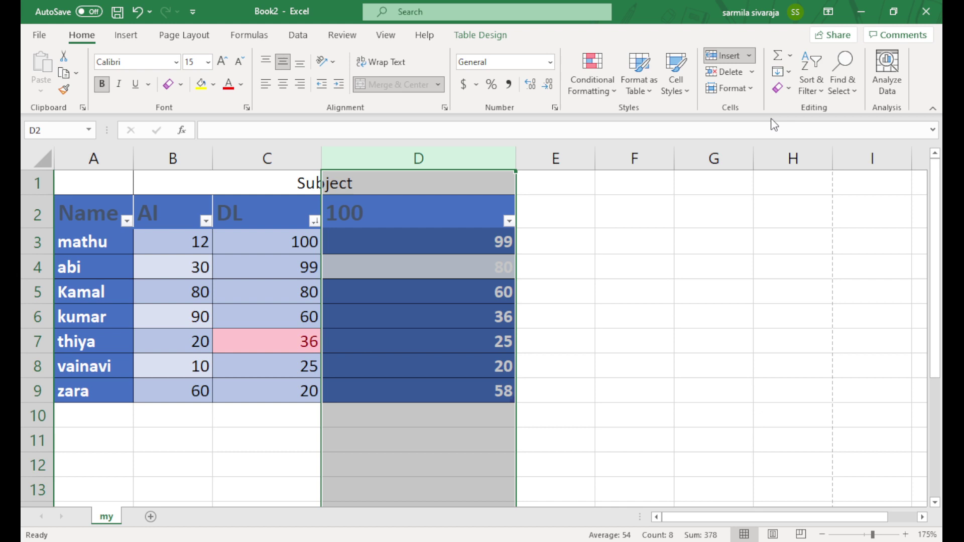
{"action": "key", "text": "ctrl+z"}
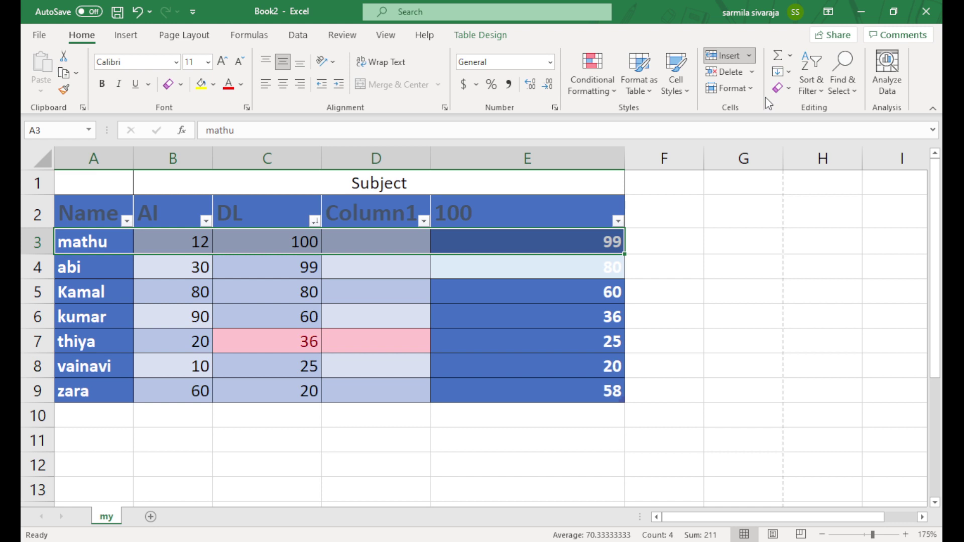
{"action": "left_click", "coordinate": [481, 251]}
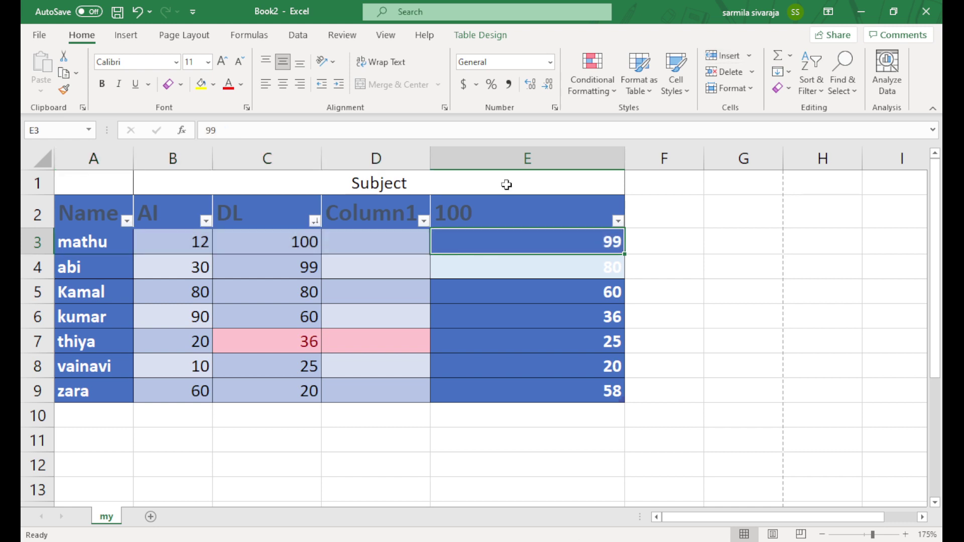
{"action": "key", "text": "Up"}
{"action": "key", "text": "shift+space"}
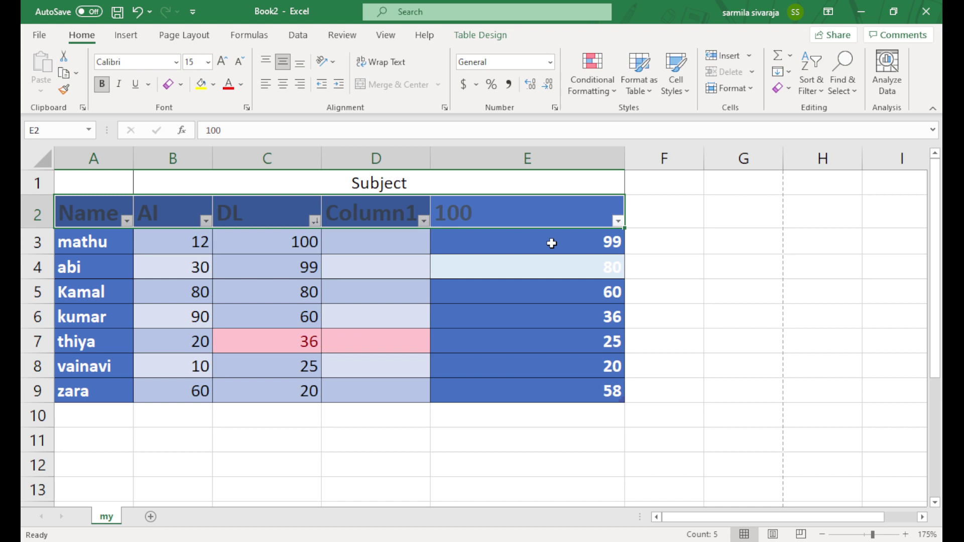
{"action": "key", "text": "ctrl+minus"}
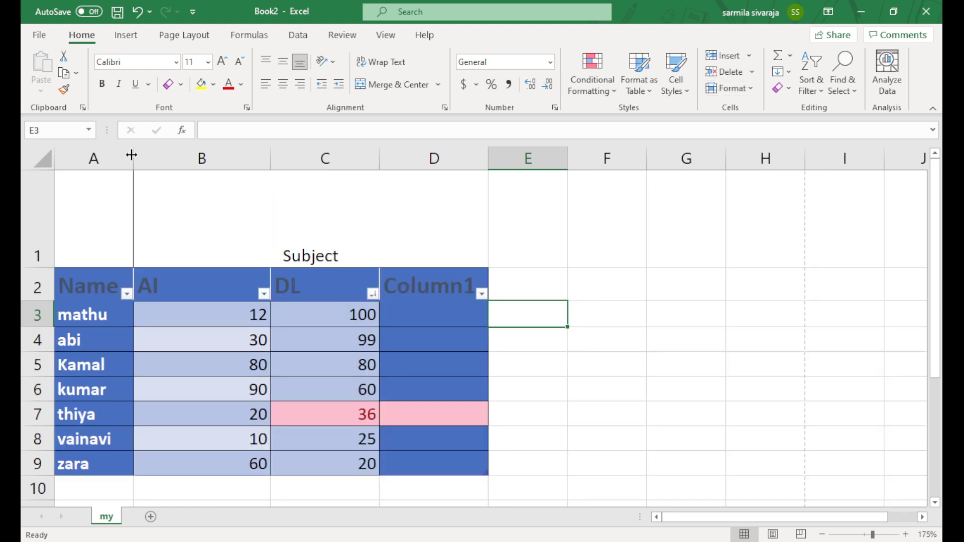
Step: Widen column A well past its names and drag row 1 back to normal height
{"action": "left_click_drag", "start_coordinate": [132, 155], "coordinate": [242, 158]}
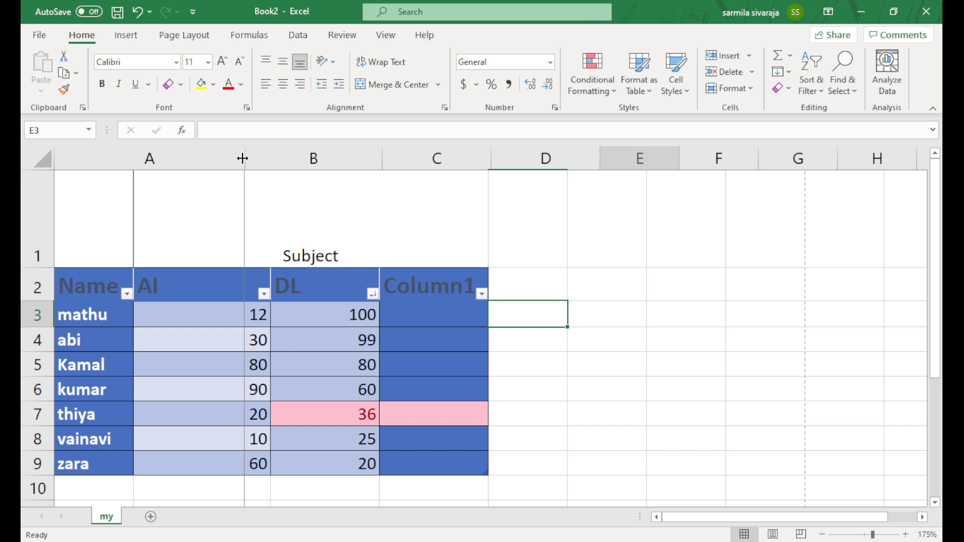
{"action": "left_click_drag", "start_coordinate": [243, 158], "coordinate": [280, 158]}
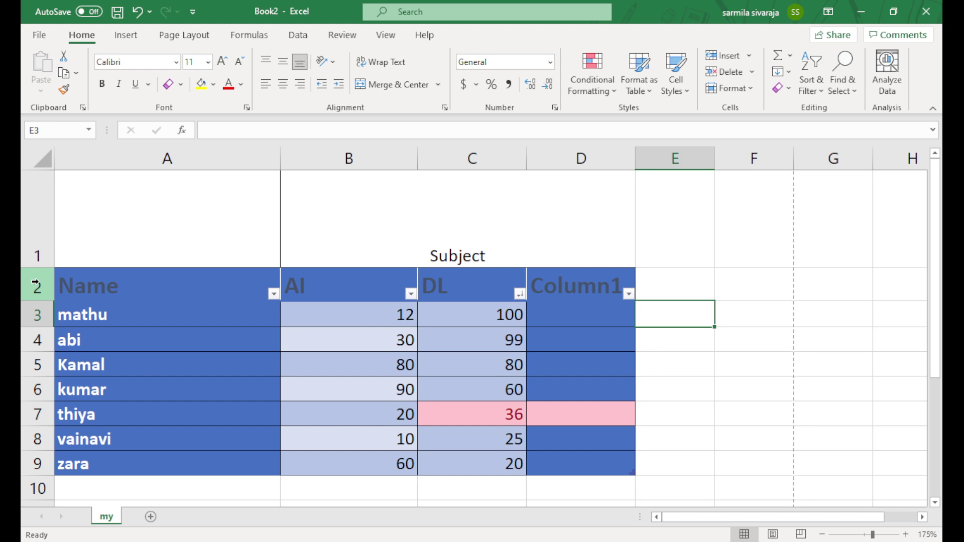
{"action": "left_click_drag", "start_coordinate": [35, 283], "coordinate": [35, 200]}
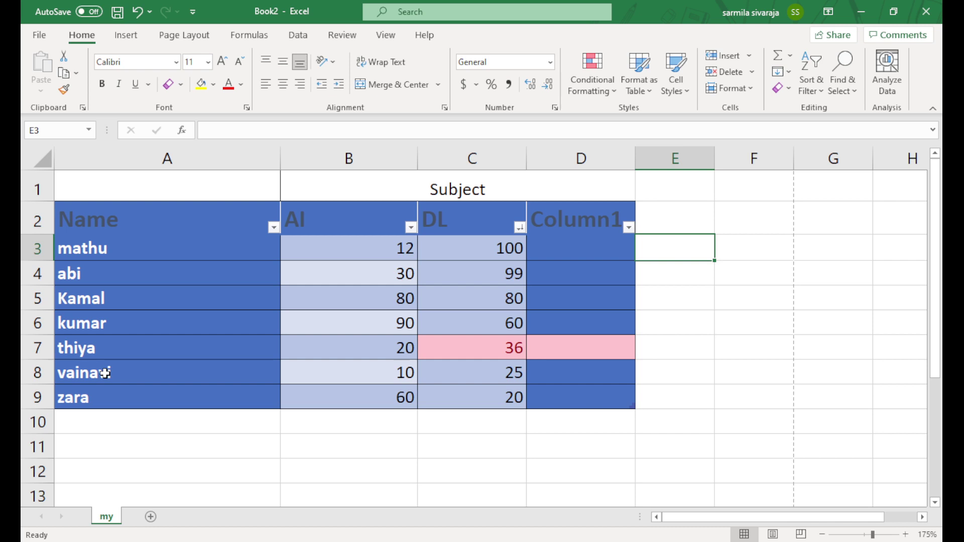
{"action": "left_click", "coordinate": [201, 300]}
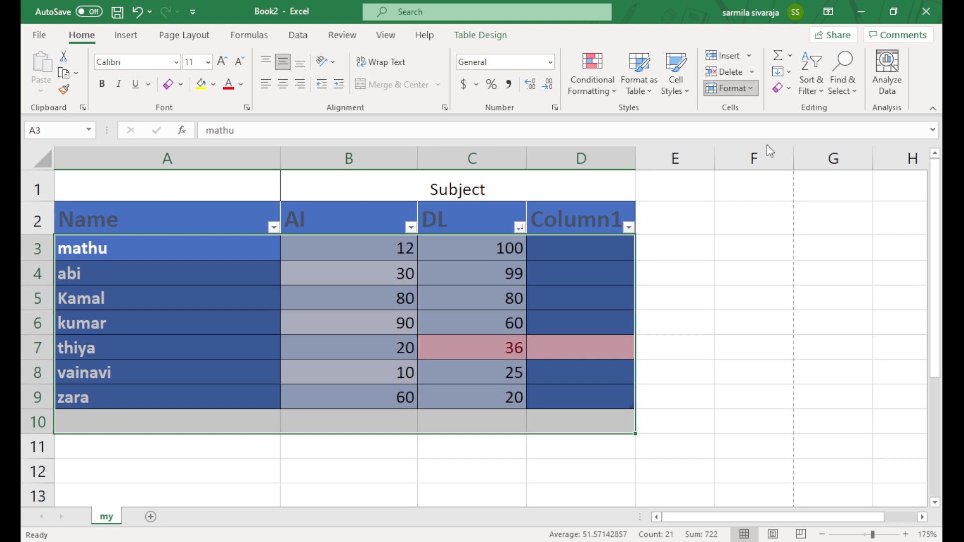
Step: AutoFit columns A to D to their contents, adjusting column A's width along the way
{"action": "key", "text": "alt+h"}
{"action": "key", "text": "o"}
{"action": "key", "text": "i"}
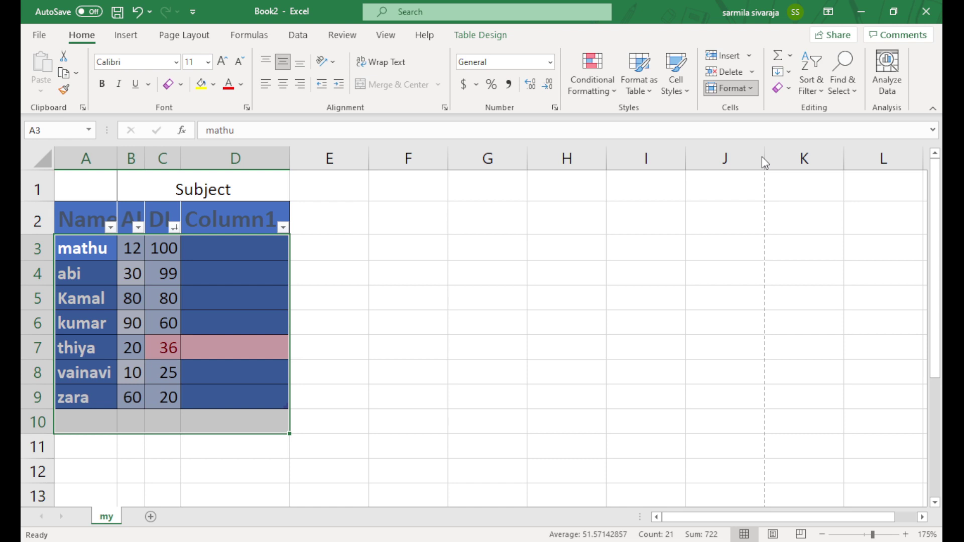
{"action": "key", "text": "ctrl+z"}
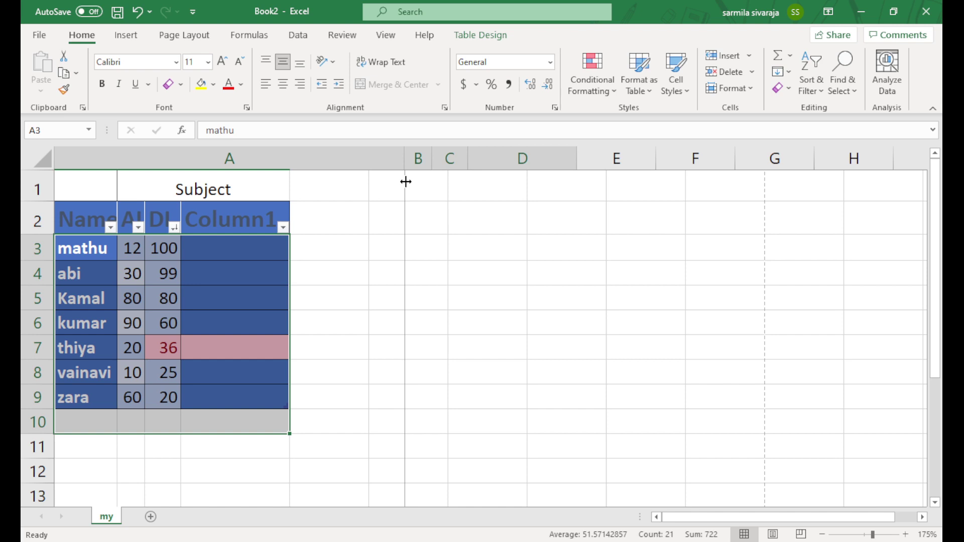
{"action": "left_click_drag", "start_coordinate": [405, 181], "coordinate": [406, 158]}
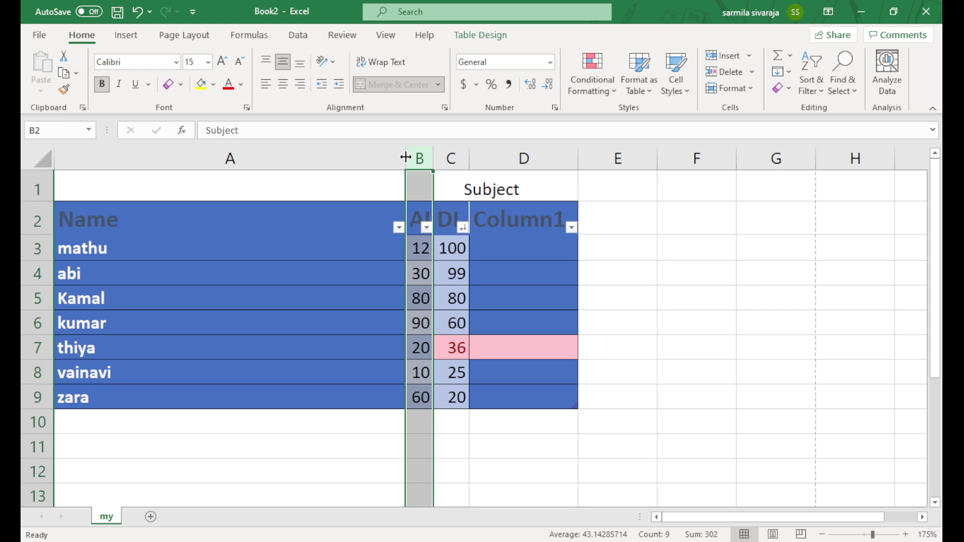
{"action": "key", "text": "ctrl+z"}
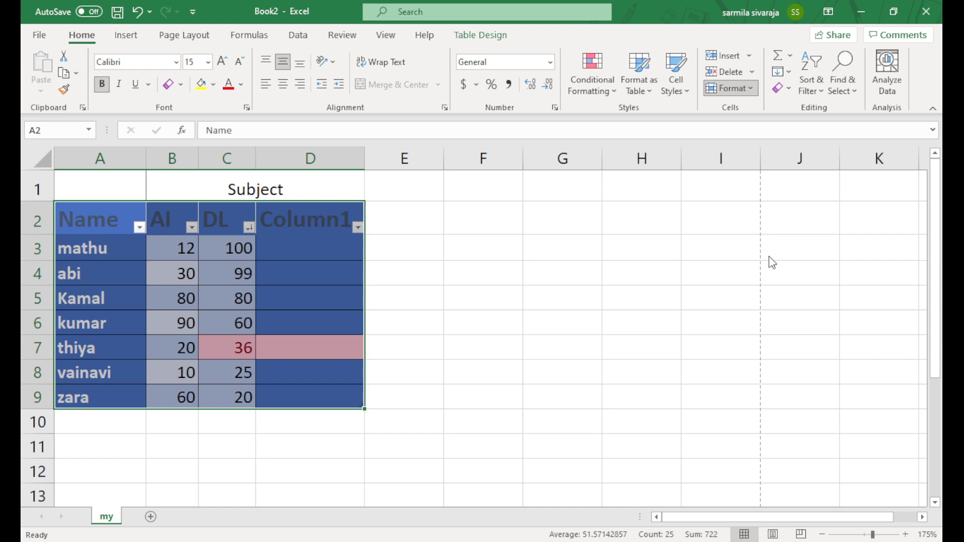
{"action": "key", "text": "ctrl+Down"}
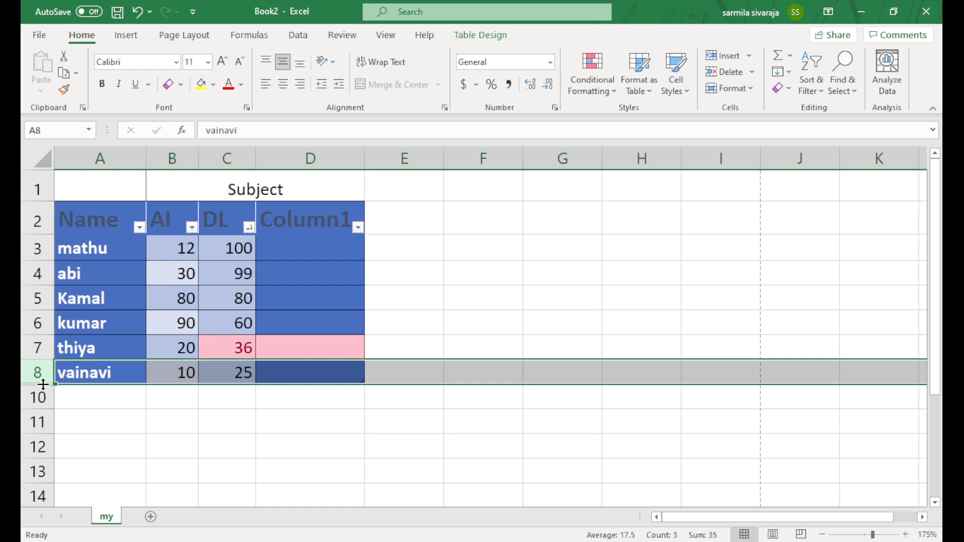
Step: Unhide row 9 so its marks 60 and 20 reappear between rows 8 and 10
{"action": "double_click", "coordinate": [43, 384]}
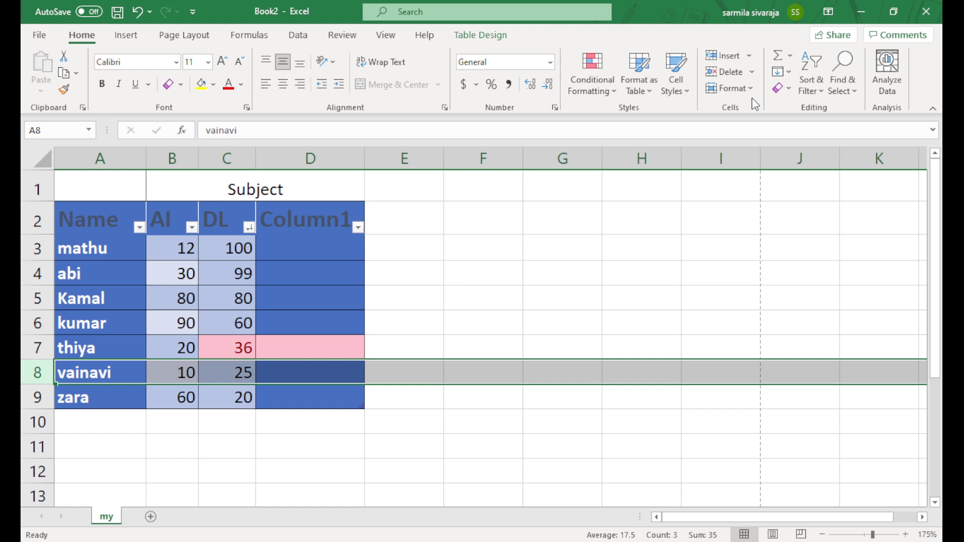
{"action": "key", "text": "ctrl+End"}
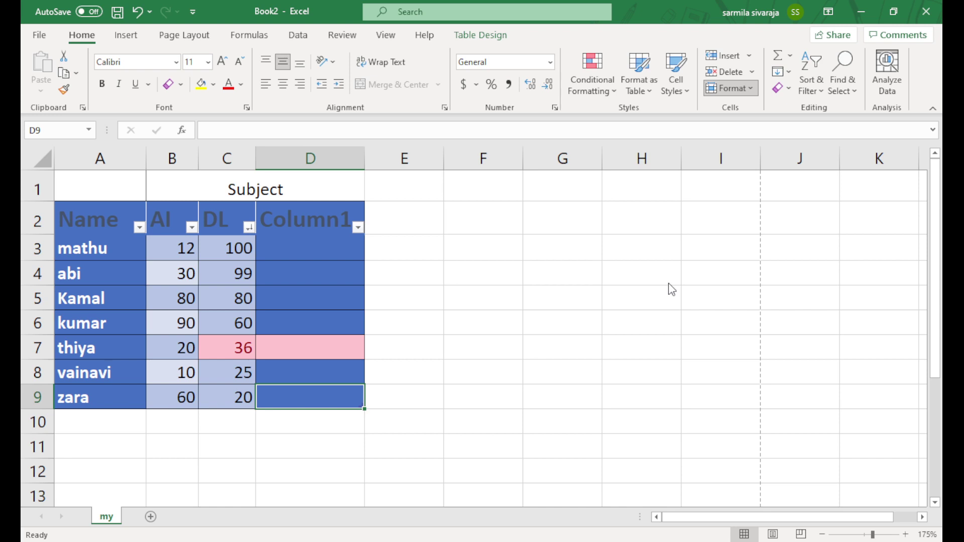
{"action": "key", "text": "Down"}
{"action": "key", "text": "Down"}
{"action": "key", "text": "Down"}
{"action": "key", "text": "Left"}
{"action": "key", "text": "Left"}
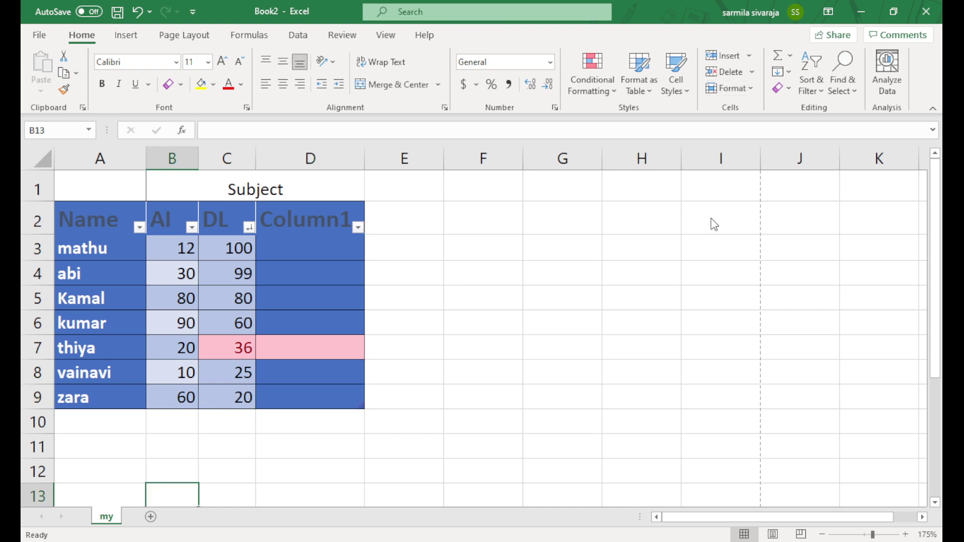
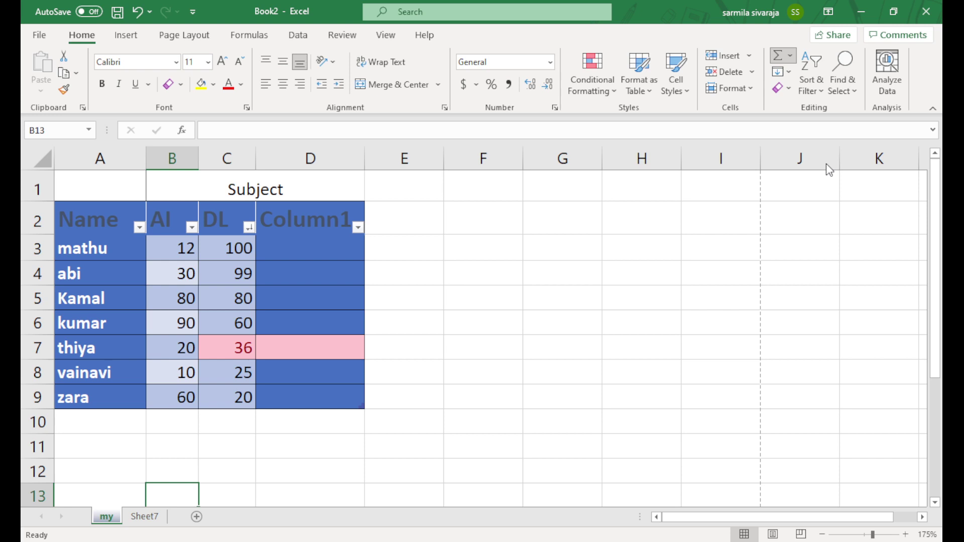
Step: Clear mathu's DL mark in cell C3
{"action": "scroll", "coordinate": [826, 164], "scroll_direction": "down", "scroll_amount": 2}
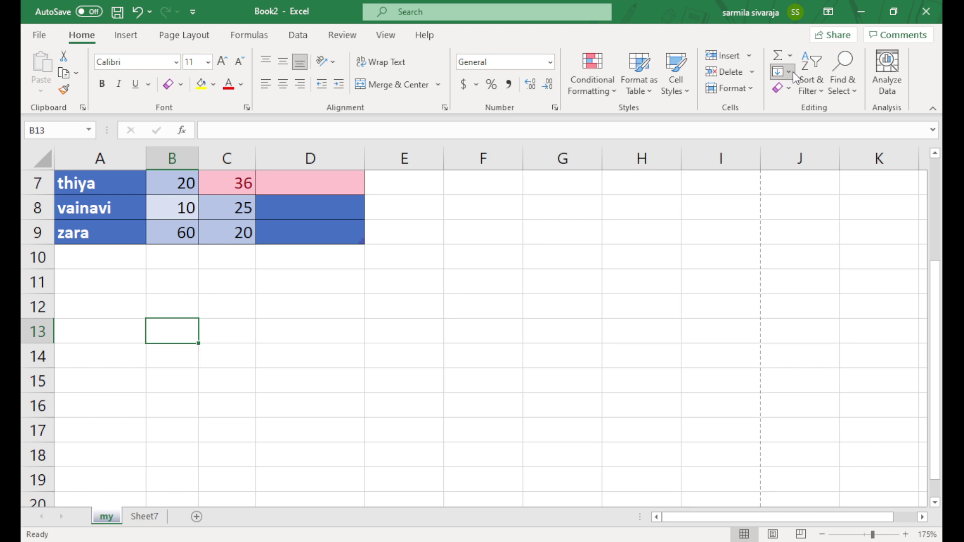
{"action": "scroll", "coordinate": [69, 113], "scroll_direction": "up", "scroll_amount": 2}
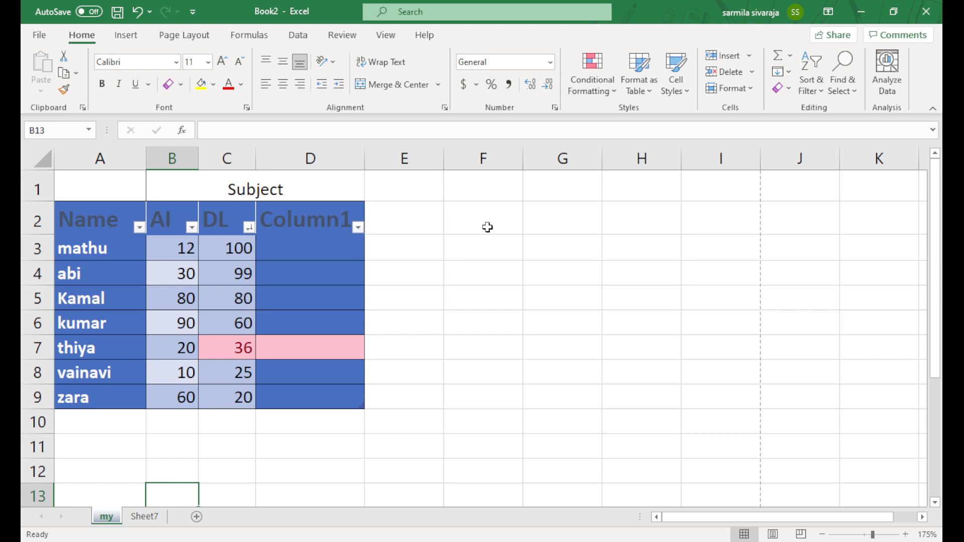
{"action": "left_click", "coordinate": [231, 247]}
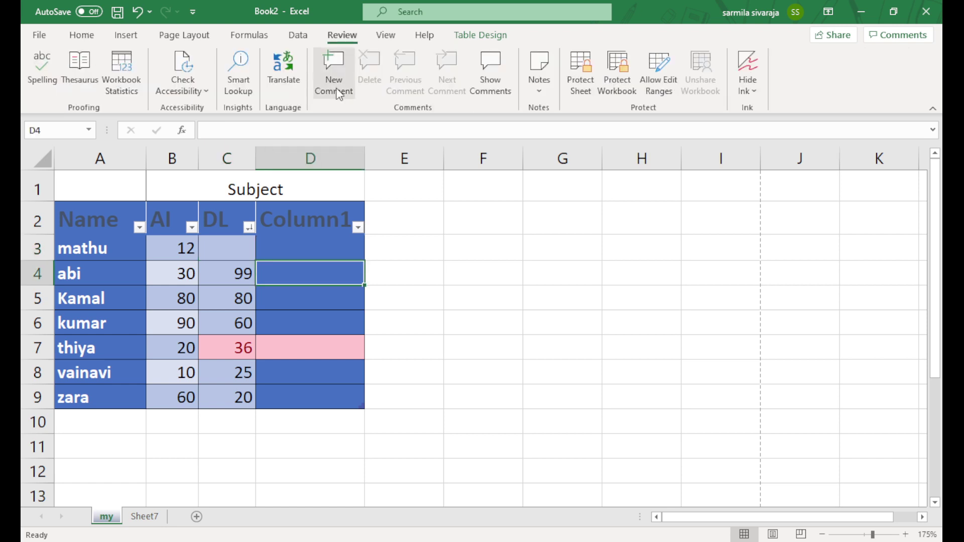
Step: Attach comments to cells D4 and D7 in Column1
{"action": "left_click", "coordinate": [339, 93]}
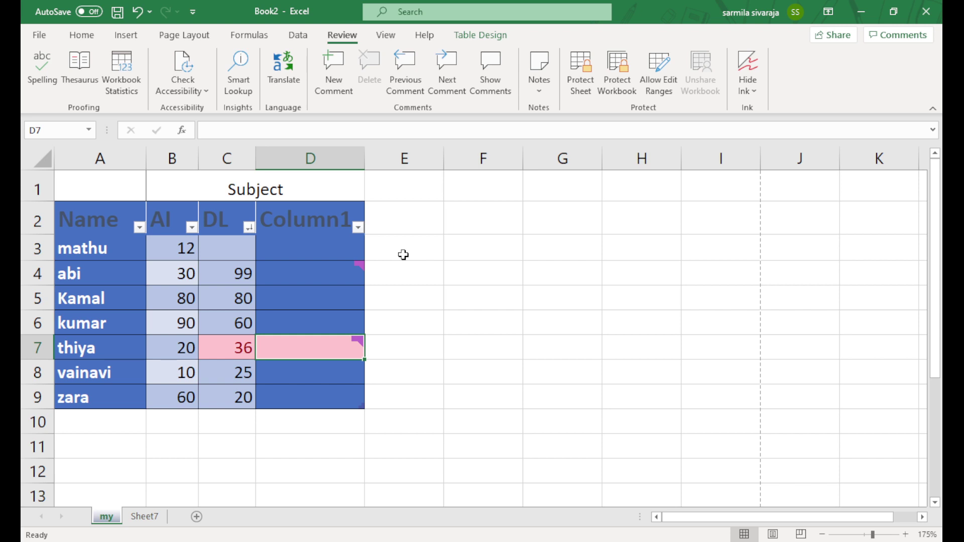
{"action": "left_click", "coordinate": [310, 298]}
{"action": "left_click", "coordinate": [184, 35]}
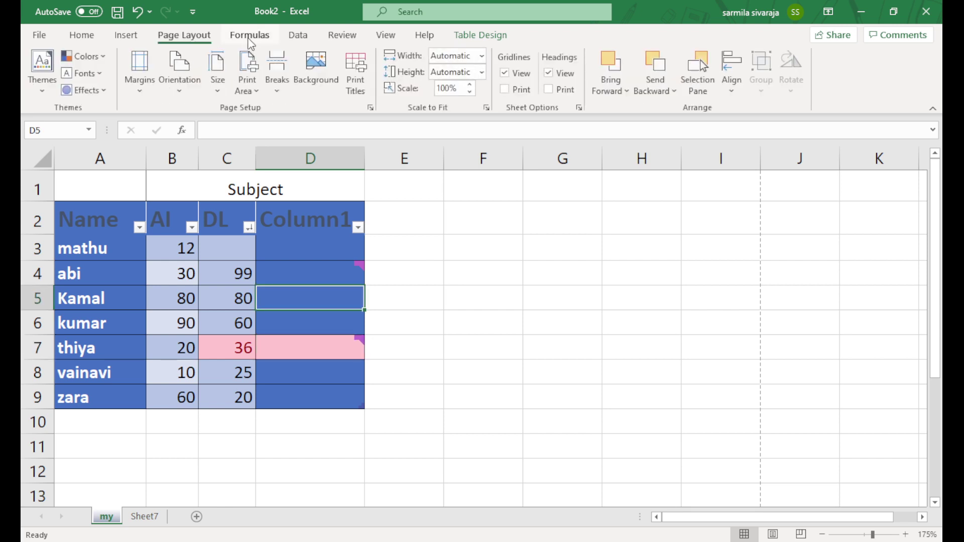
Step: Underline abi's DL mark 99 in cell C4
{"action": "left_click", "coordinate": [250, 36]}
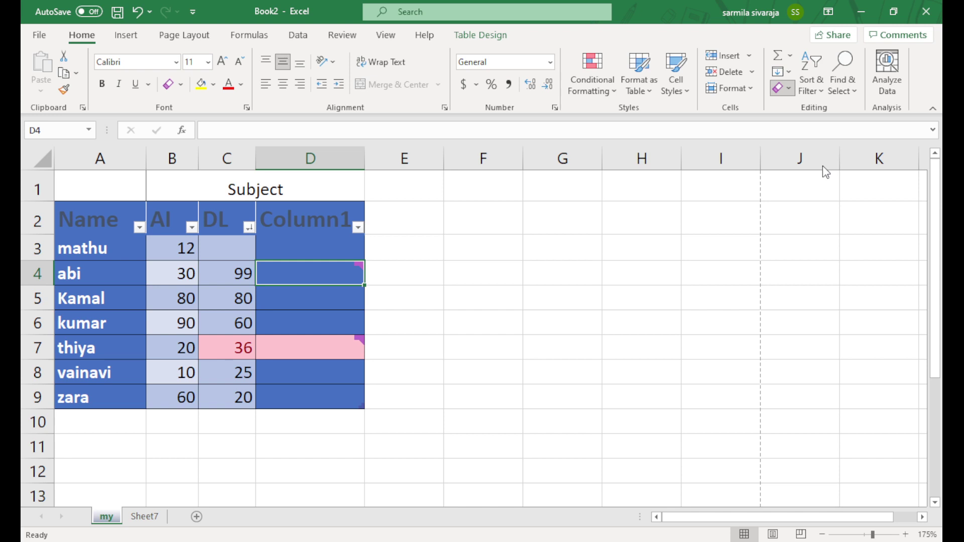
{"action": "left_click", "coordinate": [229, 276]}
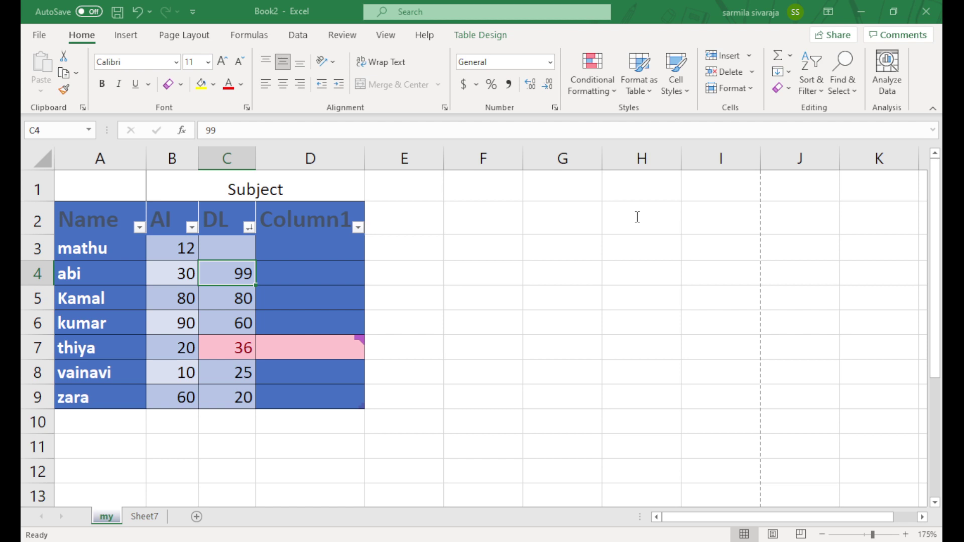
{"action": "key", "text": "ctrl+u"}
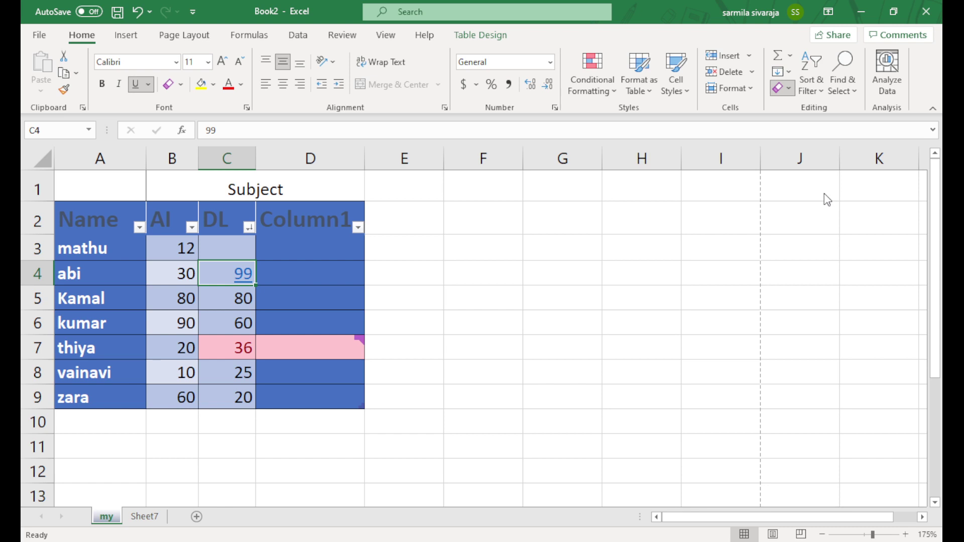
Step: Remove the underline from the 99 in C4, then select all the table data
{"action": "left_click_drag", "start_coordinate": [227, 248], "coordinate": [240, 344]}
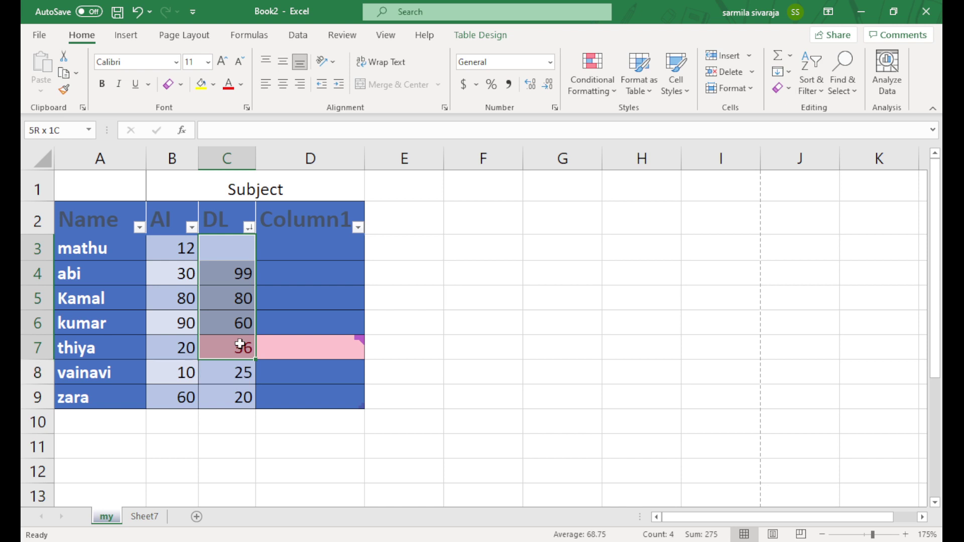
{"action": "key", "text": "Down"}
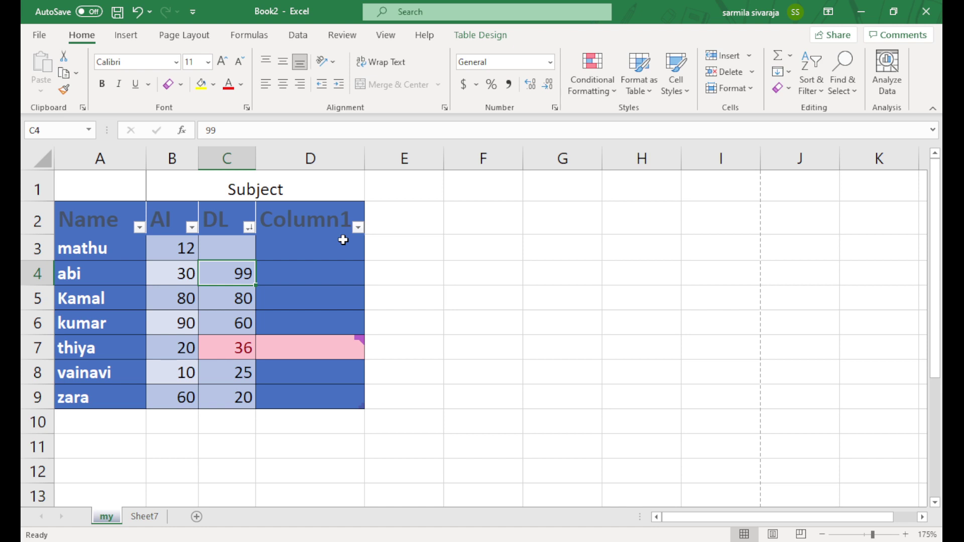
{"action": "key", "text": "ctrl+a"}
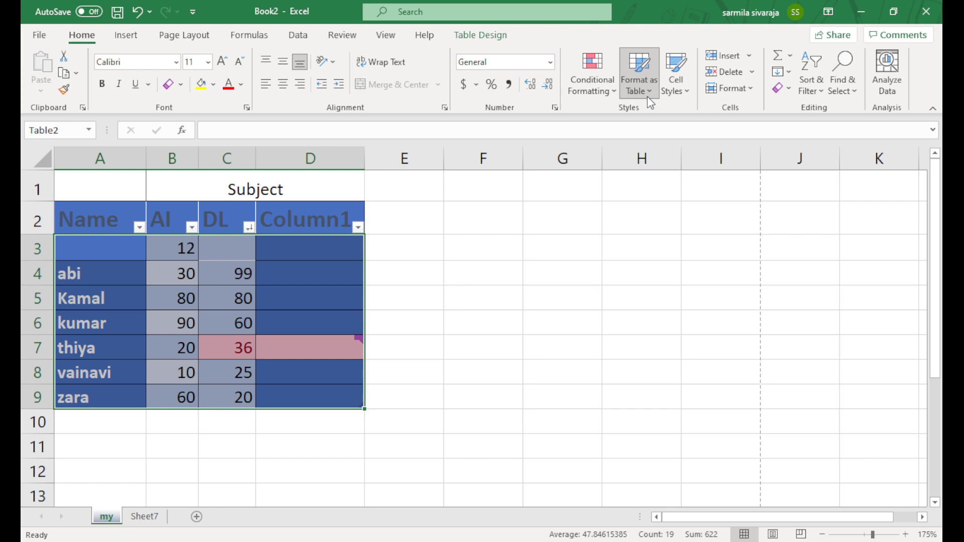
{"action": "key", "text": "Delete"}
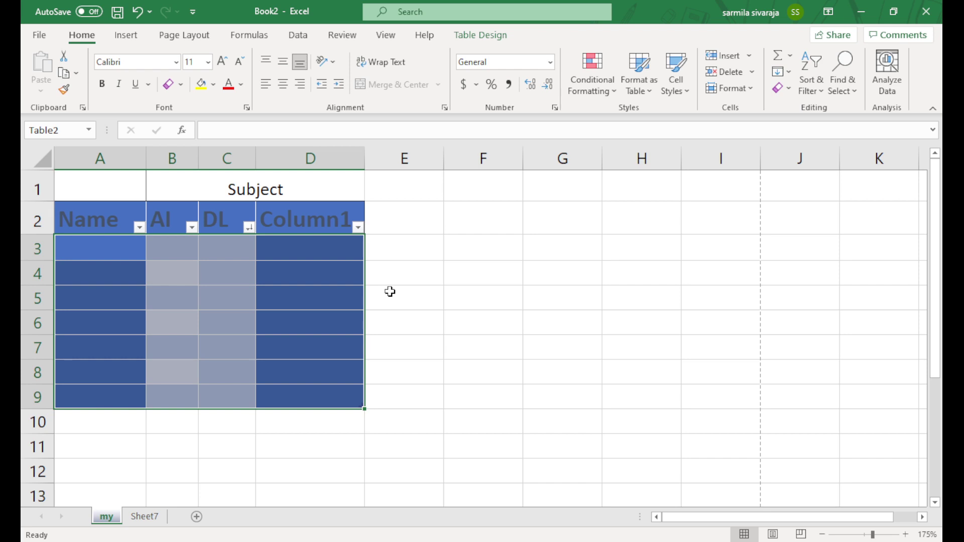
{"action": "key", "text": "ctrl+a"}
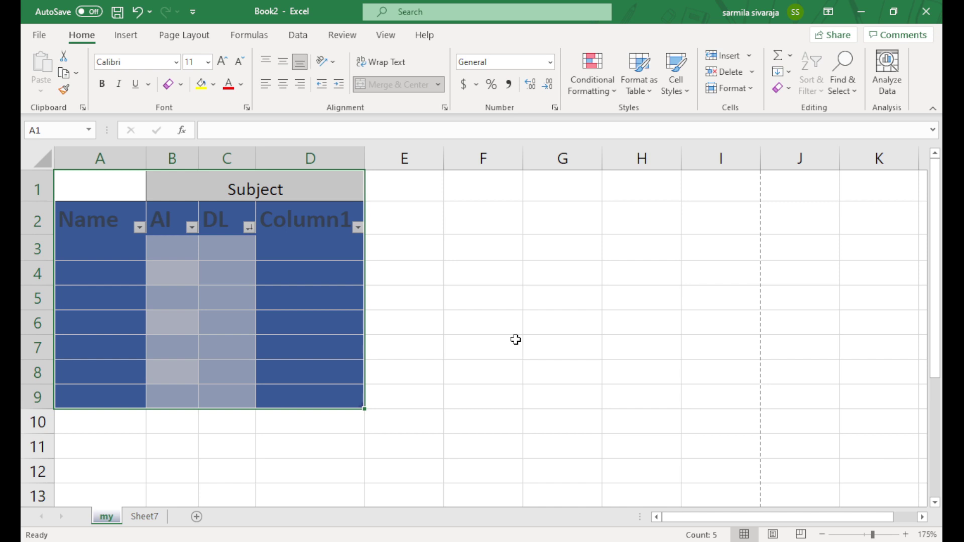
{"action": "key", "text": "ctrl+z"}
Step: Select A2:D9 to confirm the students' names and AI and DL marks are back
{"action": "left_click_drag", "start_coordinate": [93, 192], "coordinate": [310, 373]}
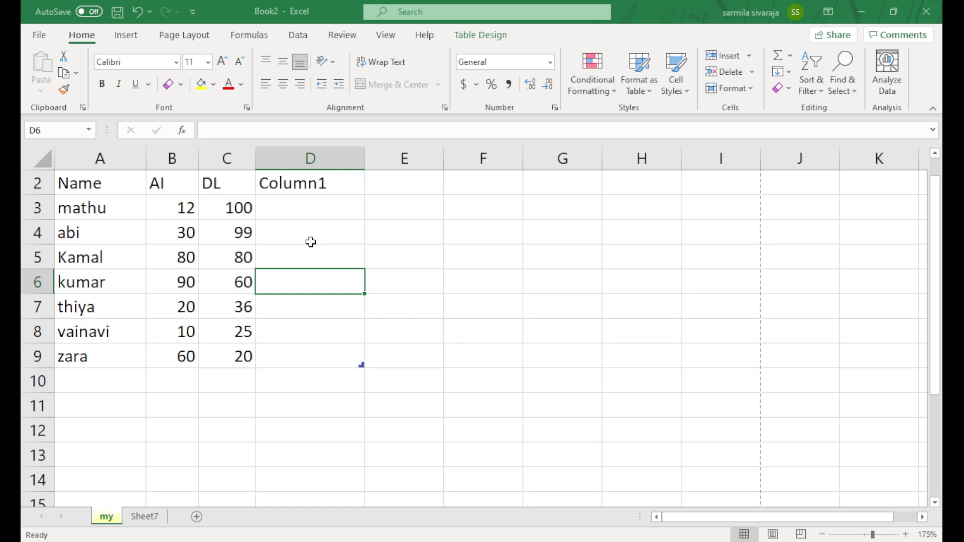
Step: Restore the earlier edit so cell A3 reads xxxx
{"action": "key", "text": "ctrl+z"}
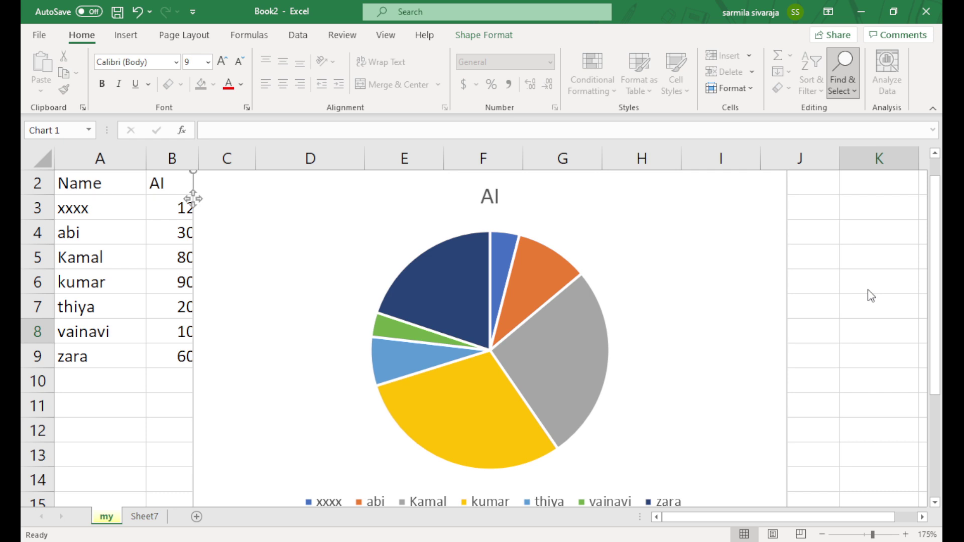
Step: Select the AI pie chart and undo its insertion to remove it
{"action": "left_click", "coordinate": [873, 327]}
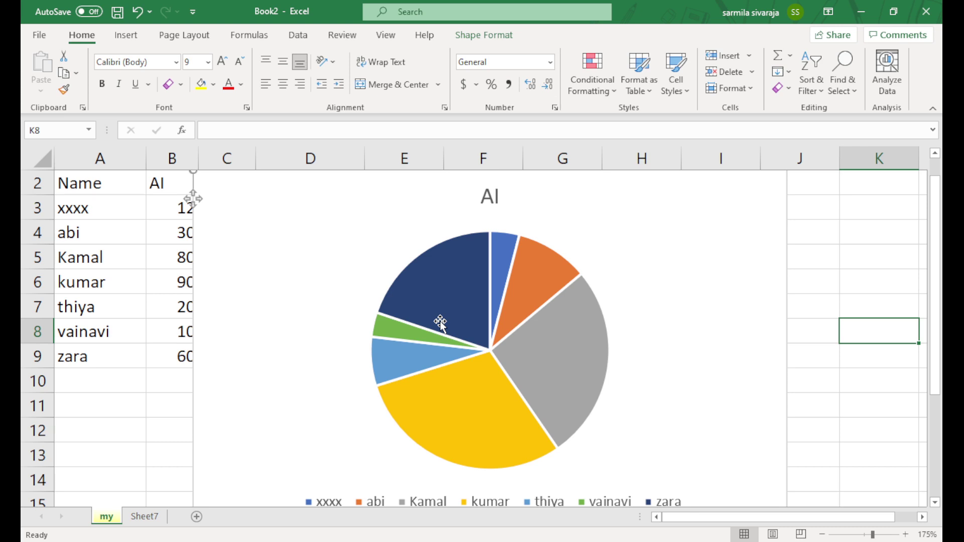
{"action": "left_click", "coordinate": [440, 324]}
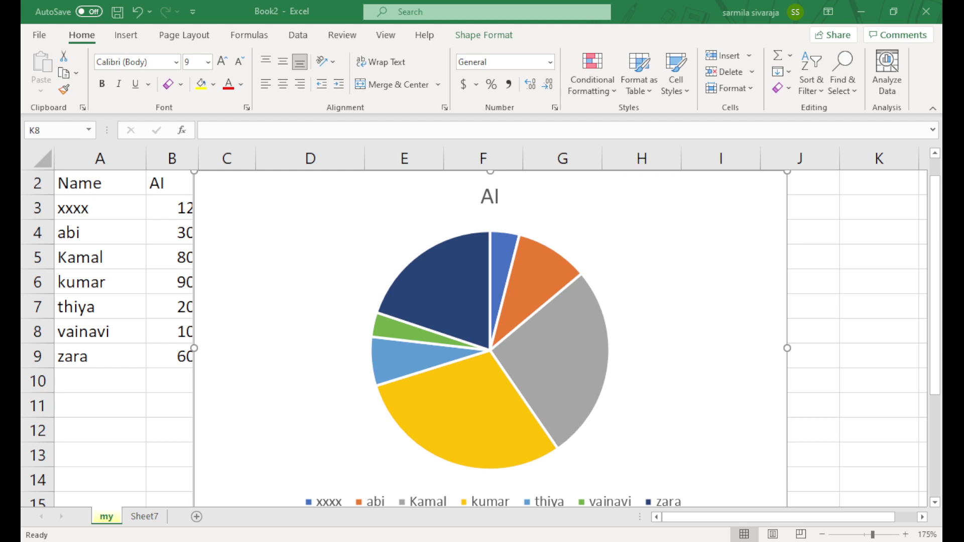
{"action": "key", "text": "ctrl+z"}
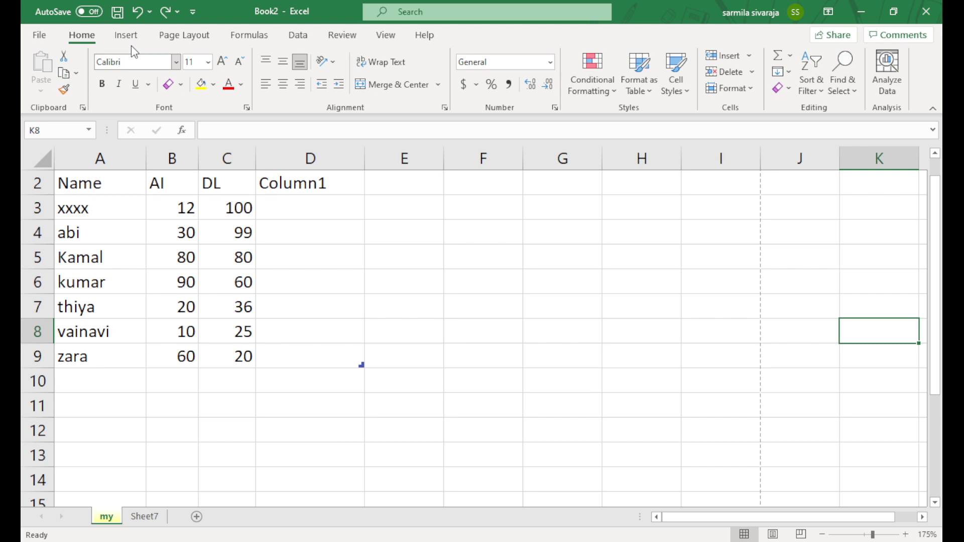
Step: Copy the selected cell from the marks sheet and switch to the empty Sheet7
{"action": "left_click", "coordinate": [129, 41]}
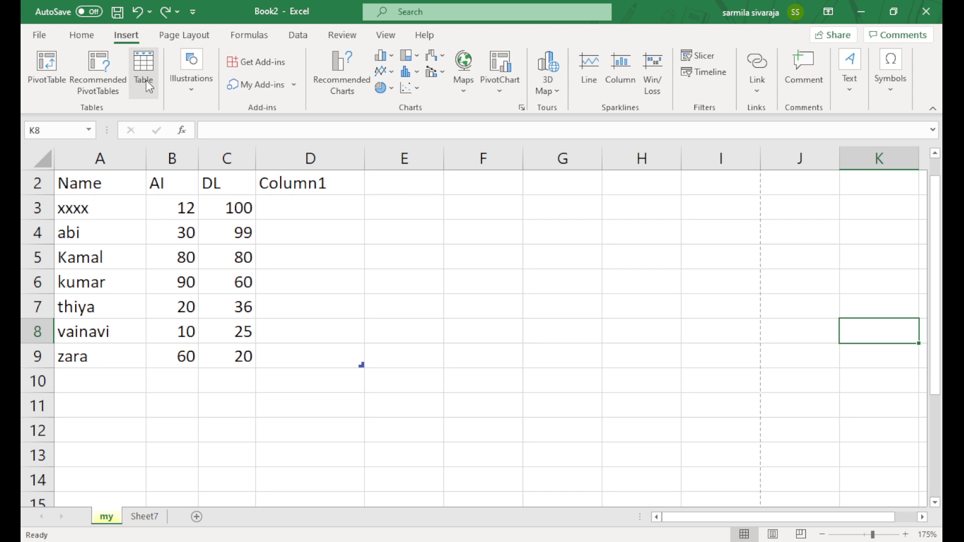
{"action": "left_click", "coordinate": [326, 356]}
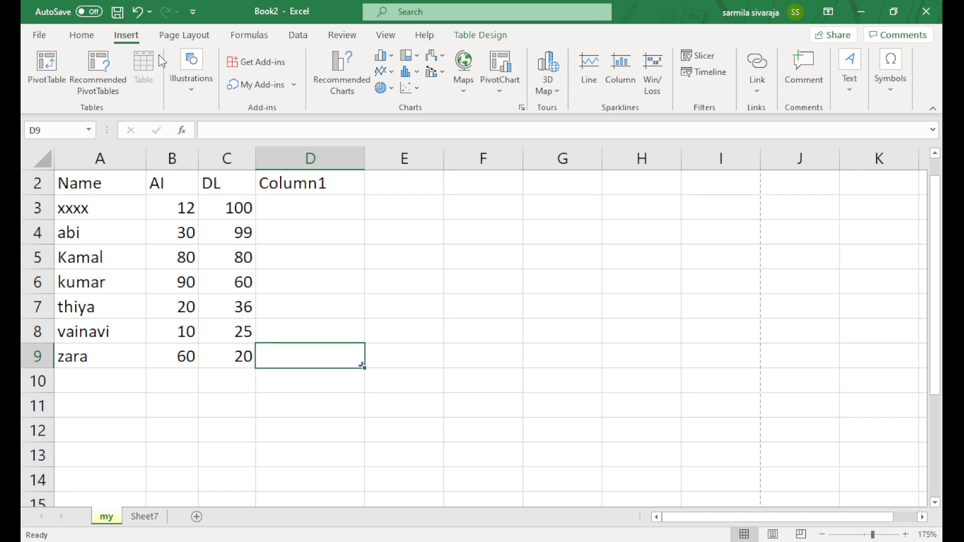
{"action": "left_click", "coordinate": [291, 281]}
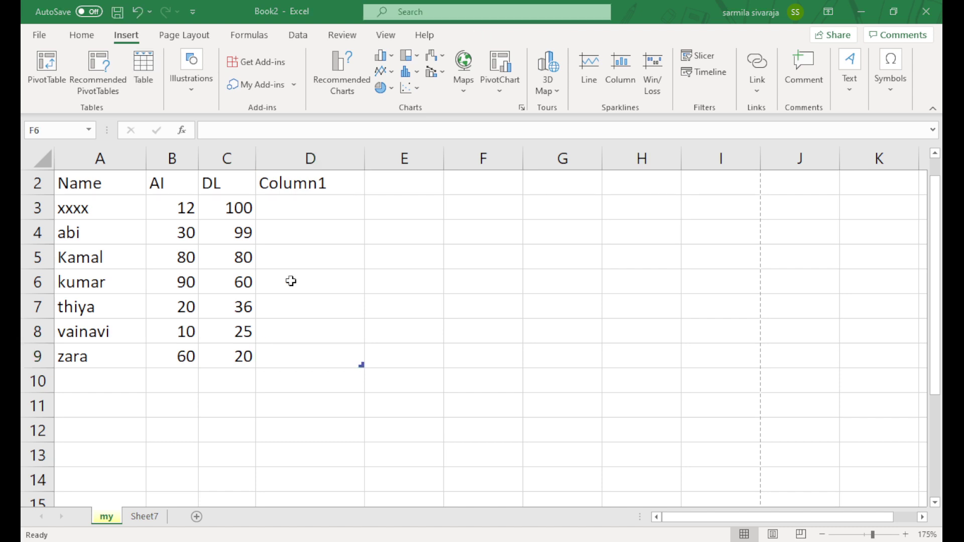
{"action": "key", "text": "ctrl+c"}
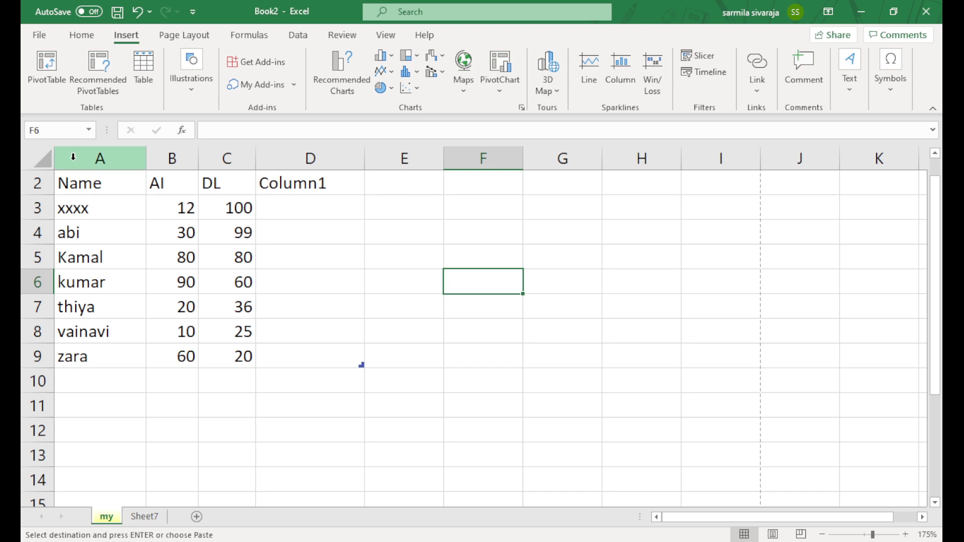
{"action": "left_click", "coordinate": [138, 517]}
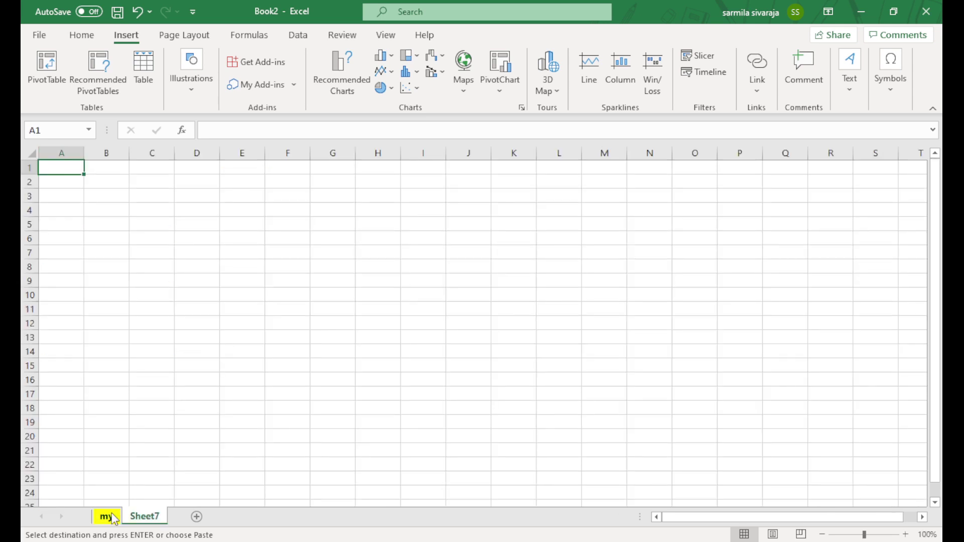